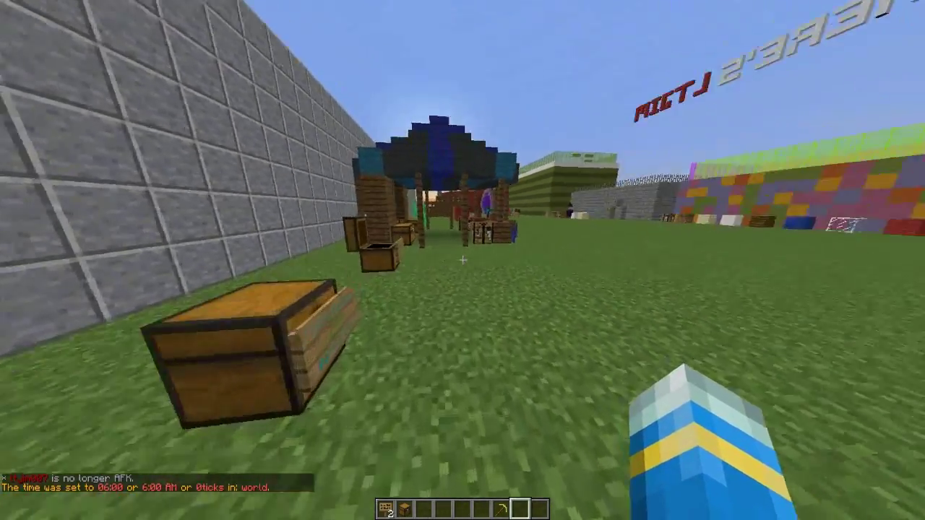
Step: Walk around the outdoor area and examine the chest shops with signs along the stone wall
key(w)
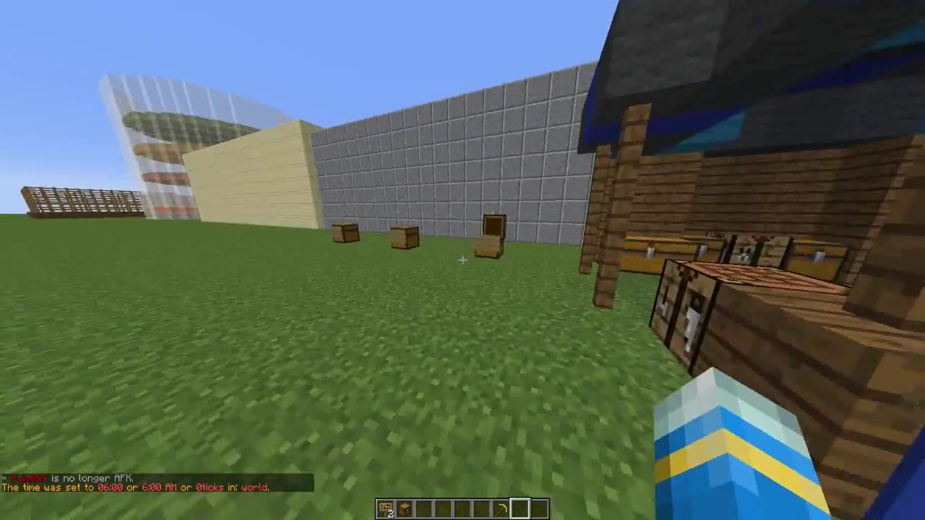
key(w)
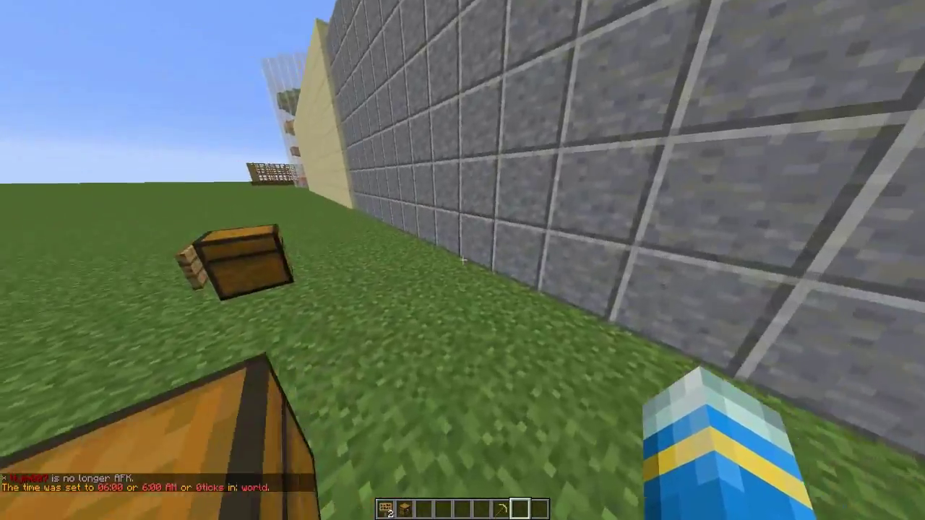
key(w)
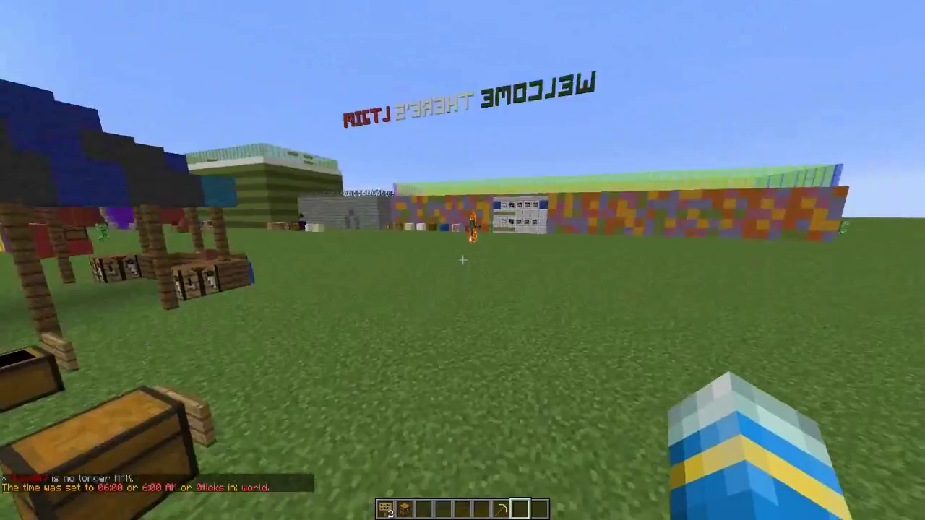
key(w)
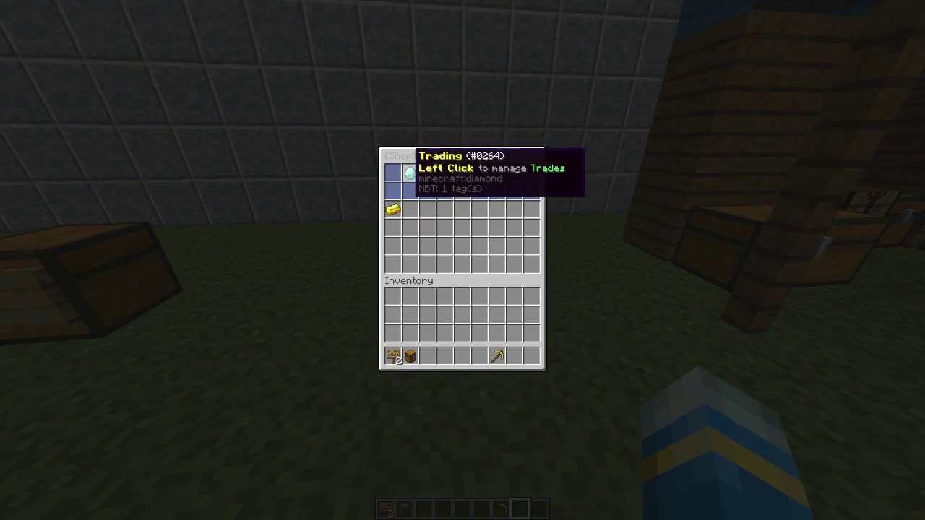
key(Escape)
key(w)
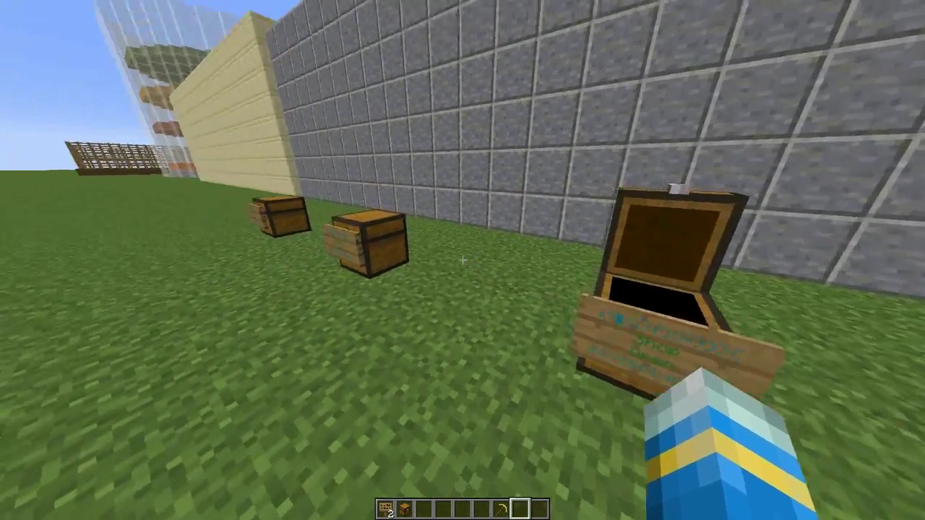
key(w)
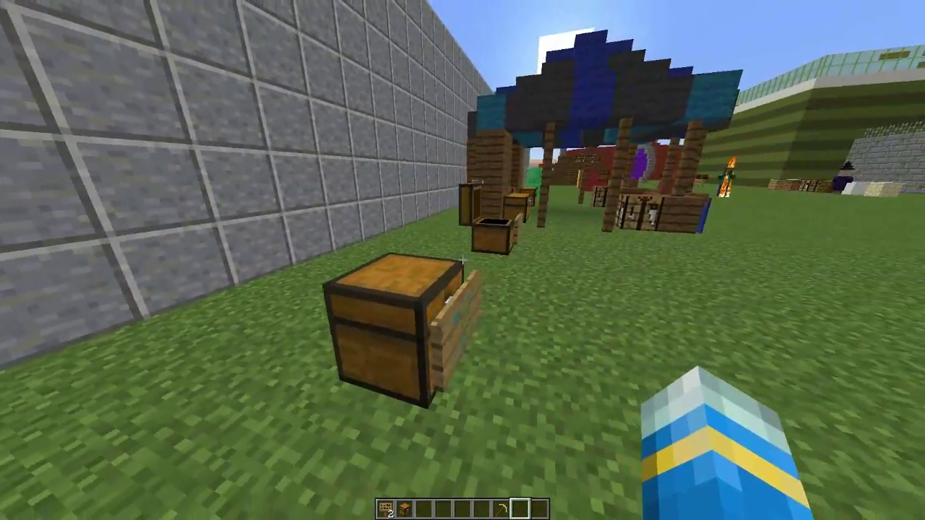
key(d)
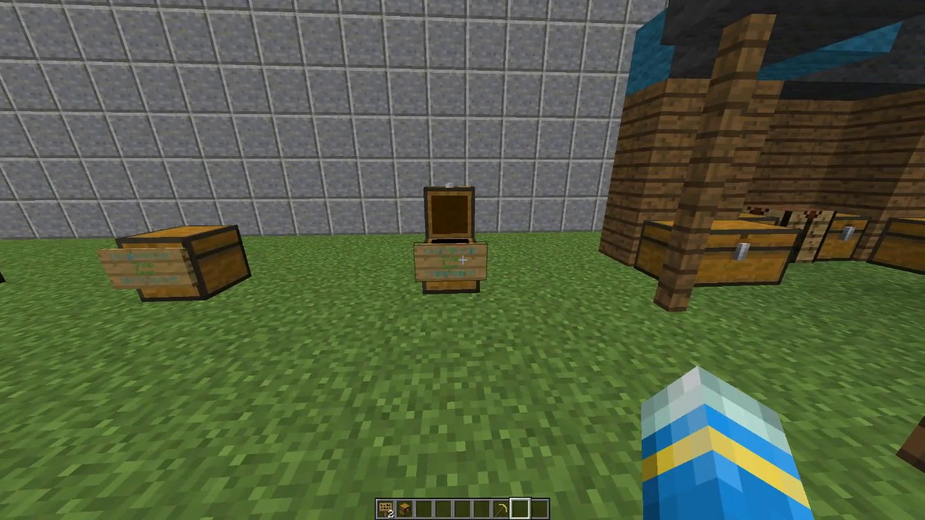
key(w)
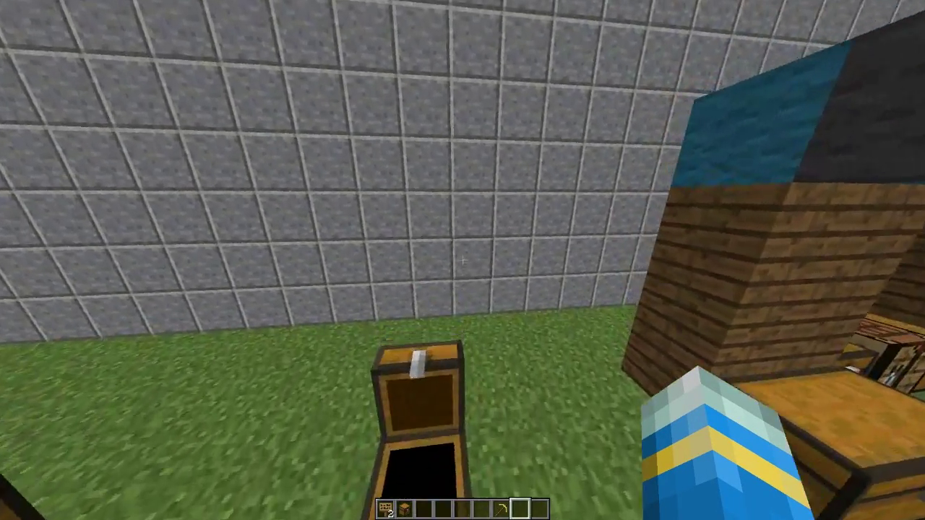
key(s)
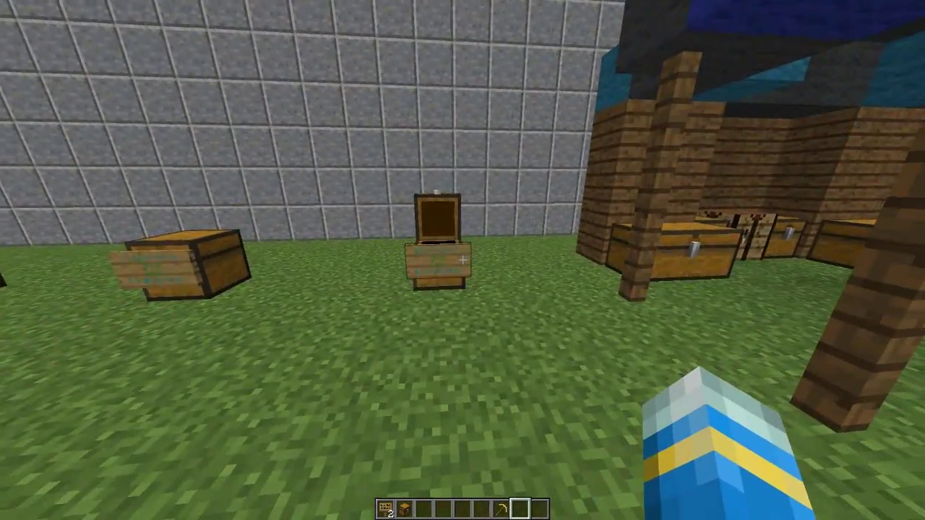
Step: Open the shop at the open-lidded chest and set the gold ingot's price to 64
key(w)
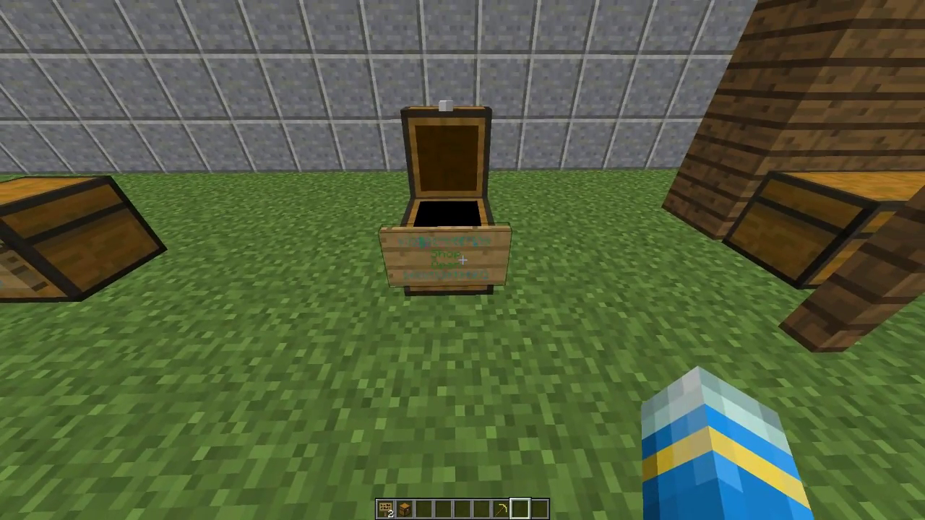
right_click(462, 260)
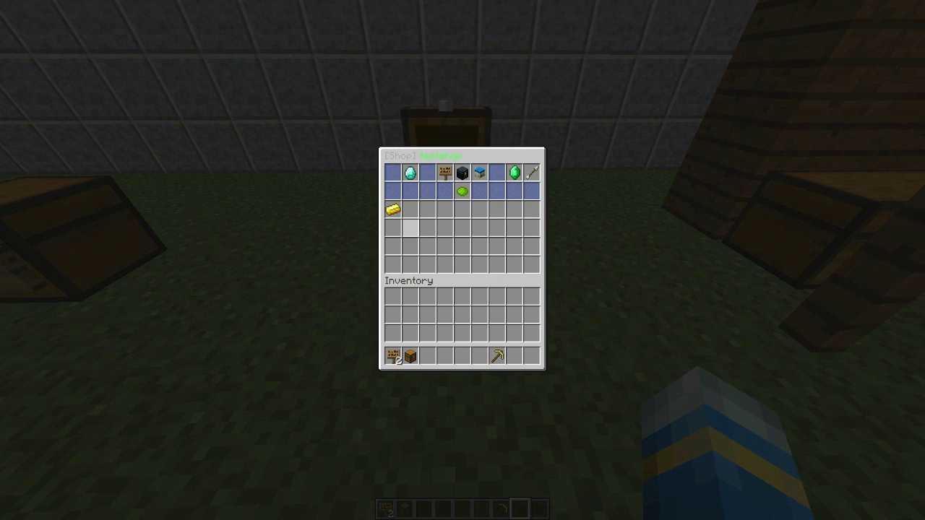
click(393, 209)
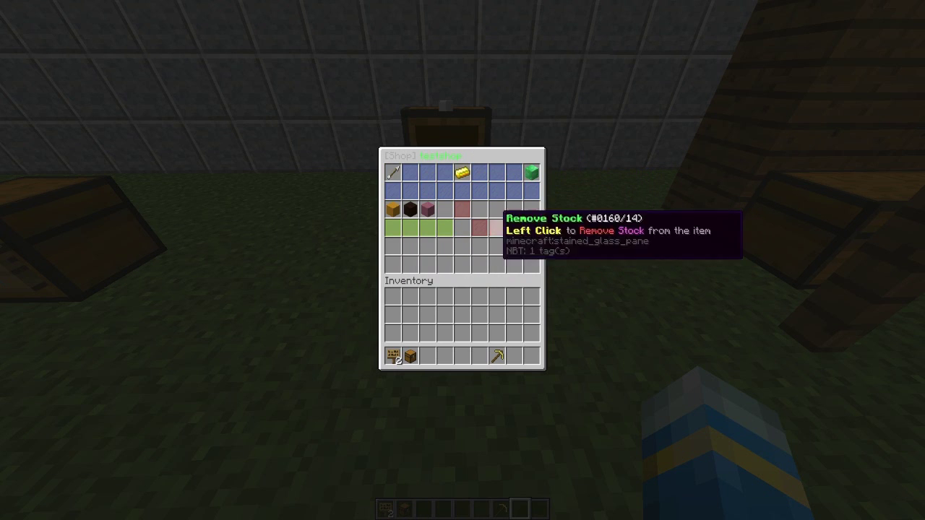
click(393, 209)
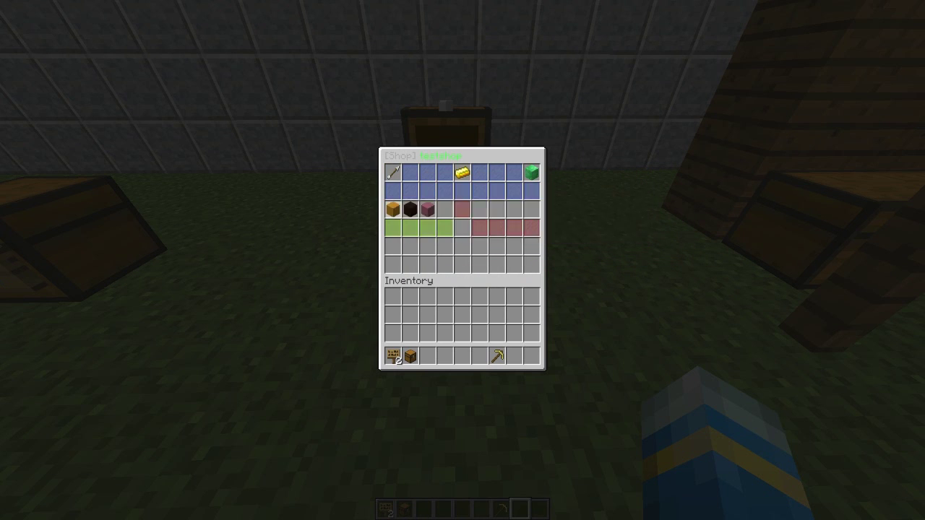
key(ctrl+a)
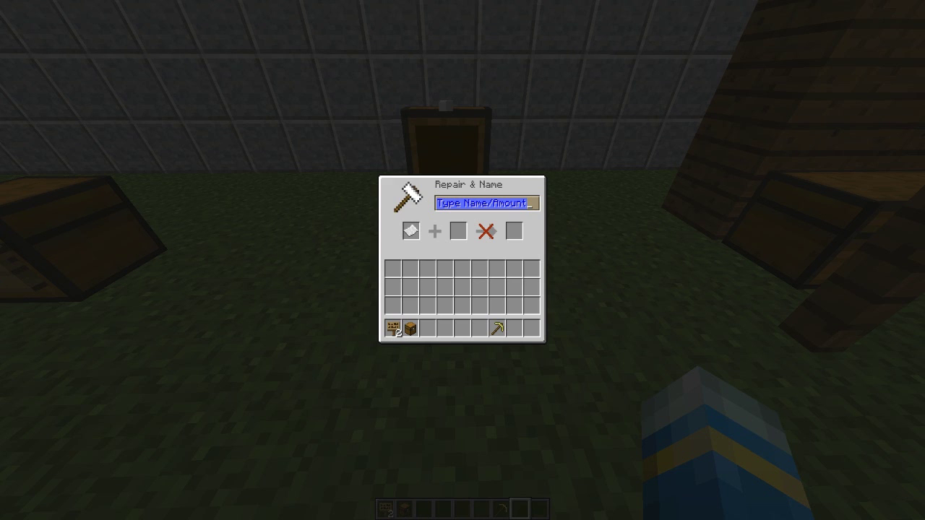
text(64)
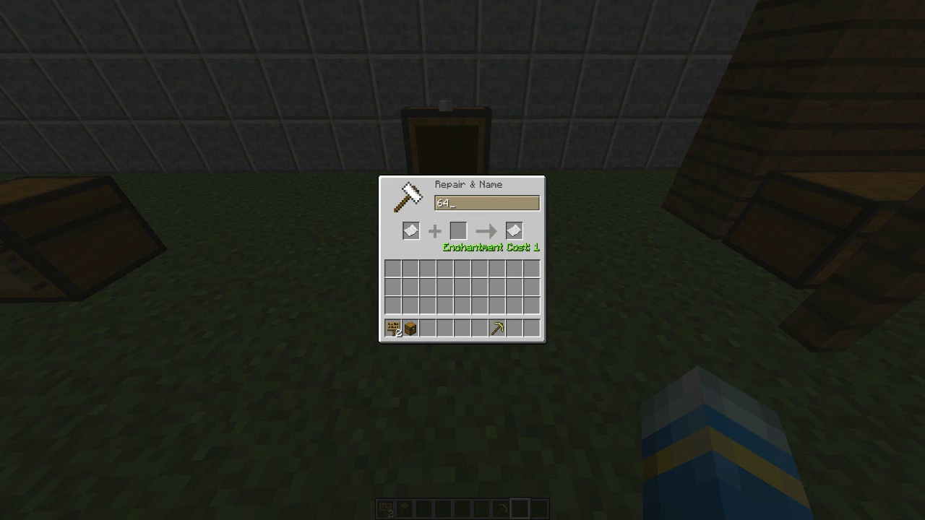
click(514, 232)
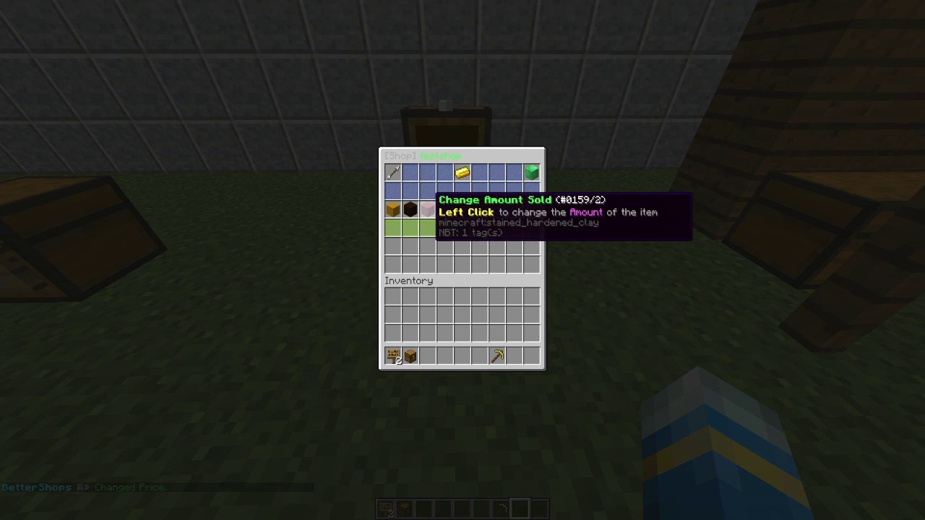
Step: Set the gold ingot's amount sold to 12 and leave the shop
click(428, 209)
key(ctrl+a)
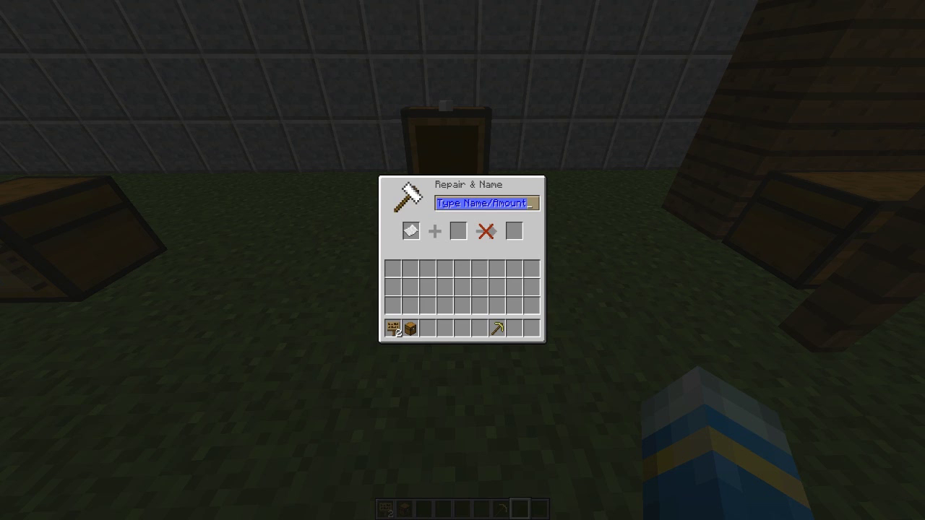
text(12)
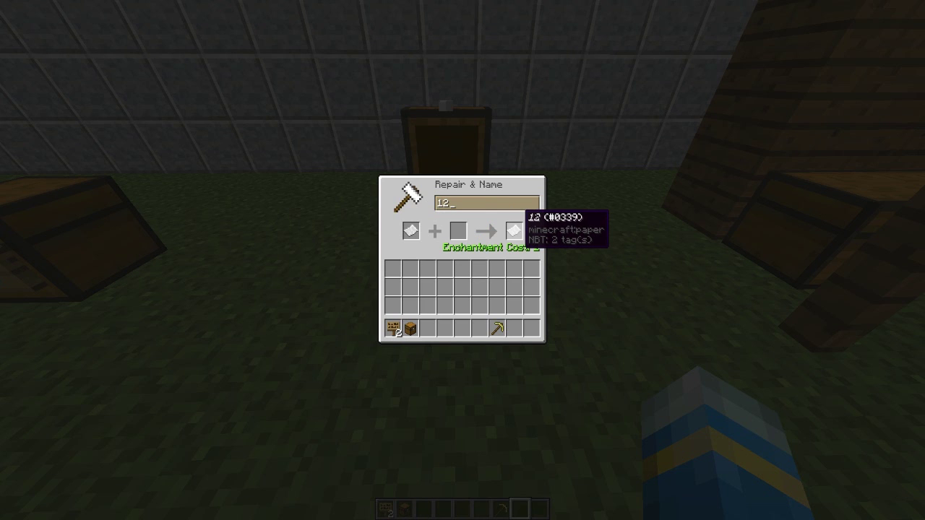
click(514, 231)
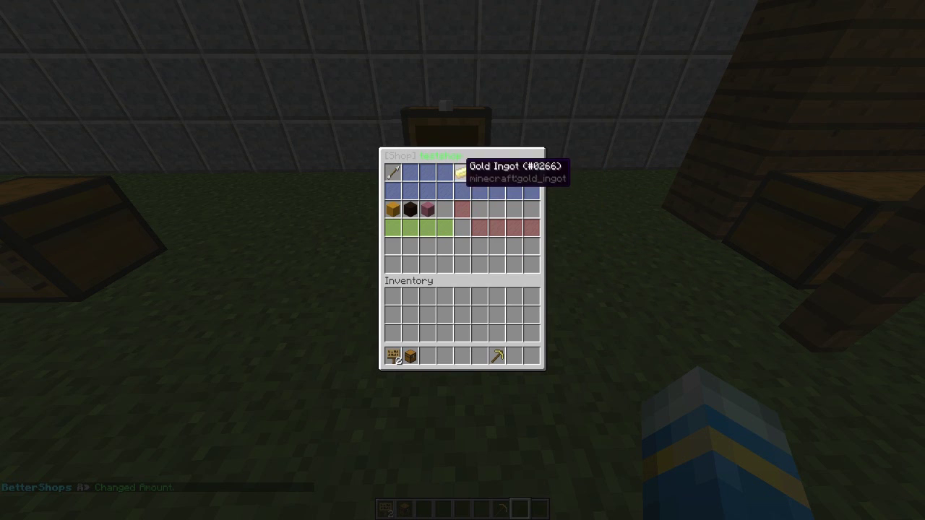
click(392, 172)
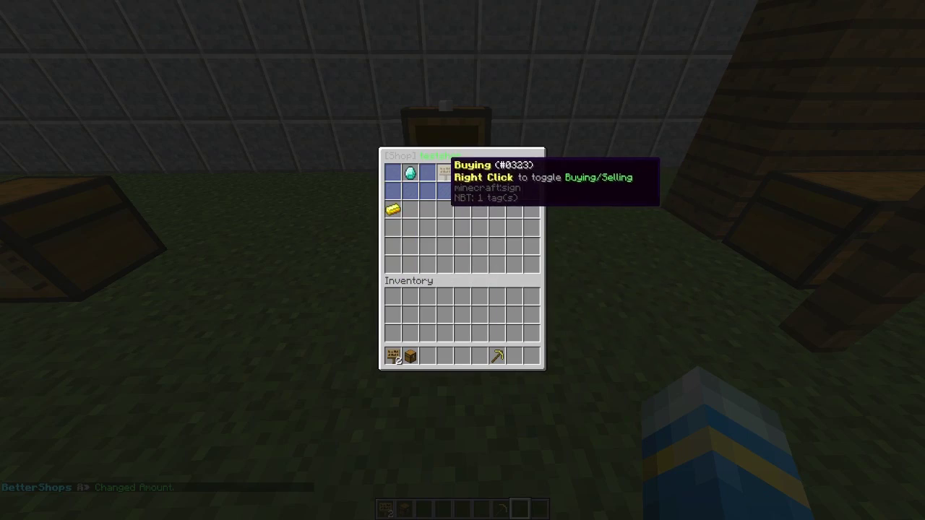
key(Escape)
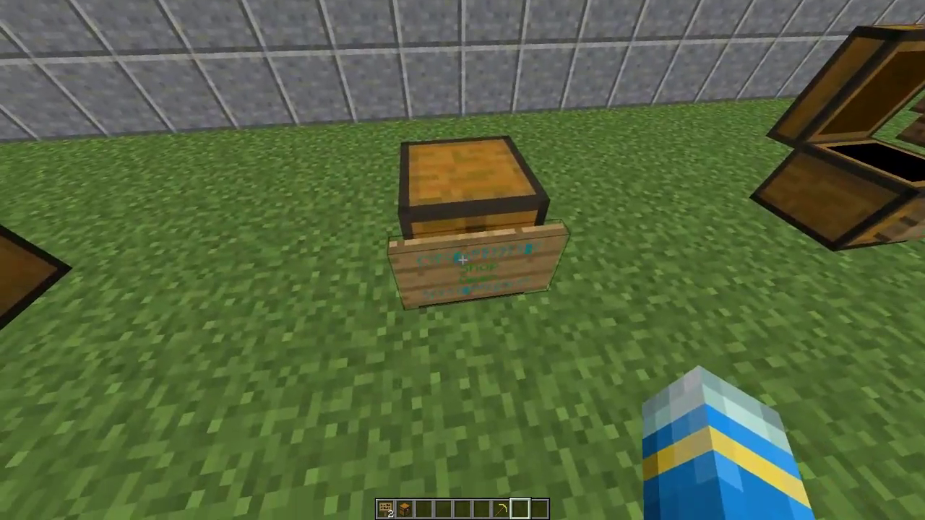
Step: View the shop menu of the middle chest in the row and close it
right_click(462, 260)
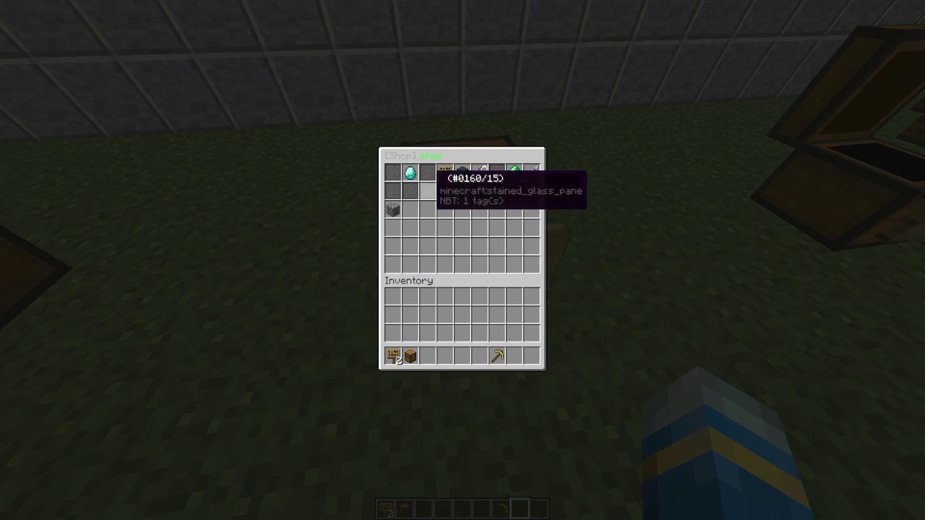
key(Escape)
key(w)
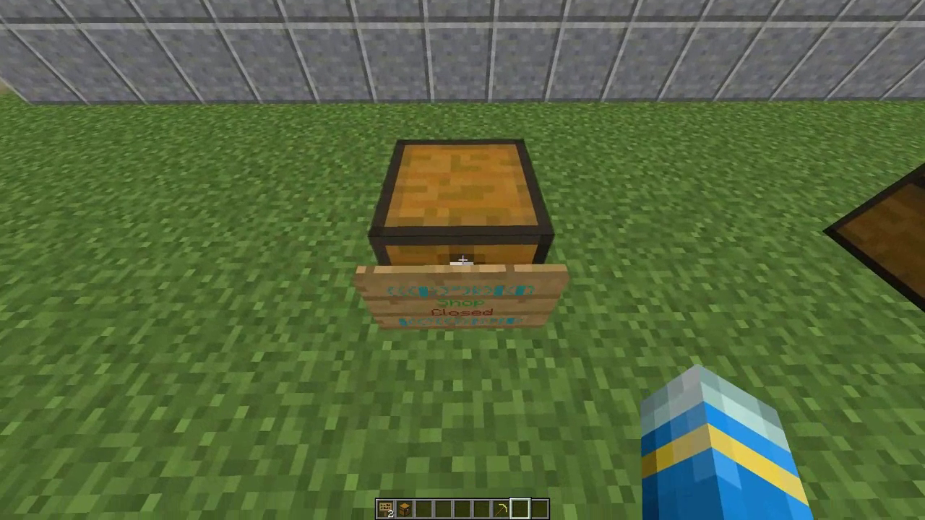
Step: Change the Tool Shop's description to "Buy your tools here!" through its shop settings
right_click(462, 260)
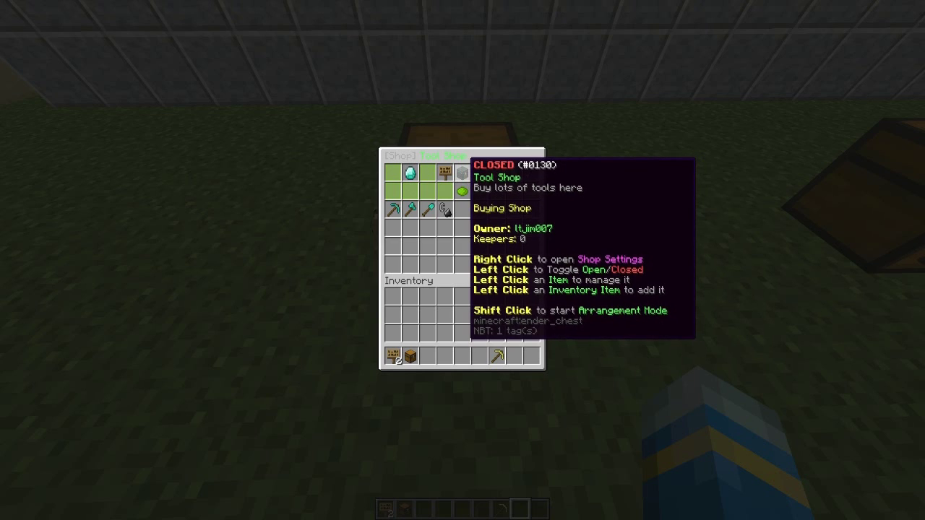
right_click(462, 174)
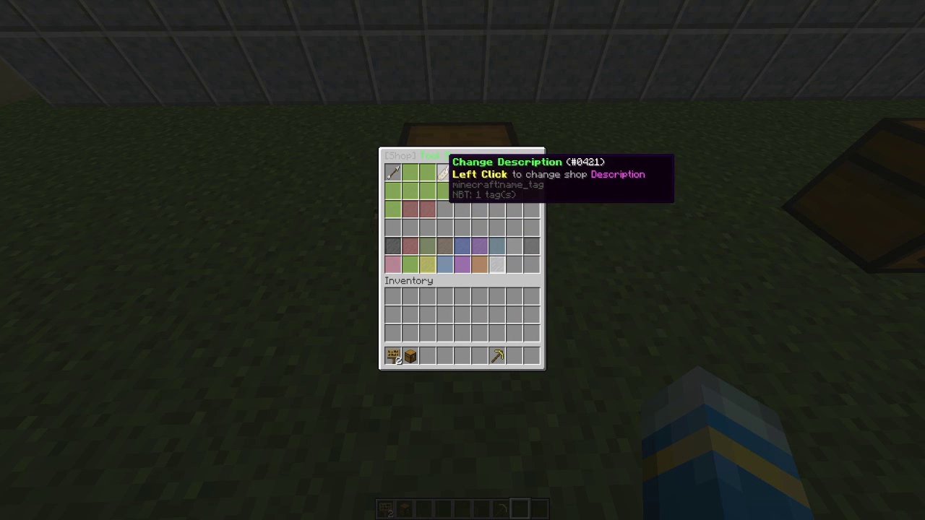
click(444, 172)
key(ctrl+a)
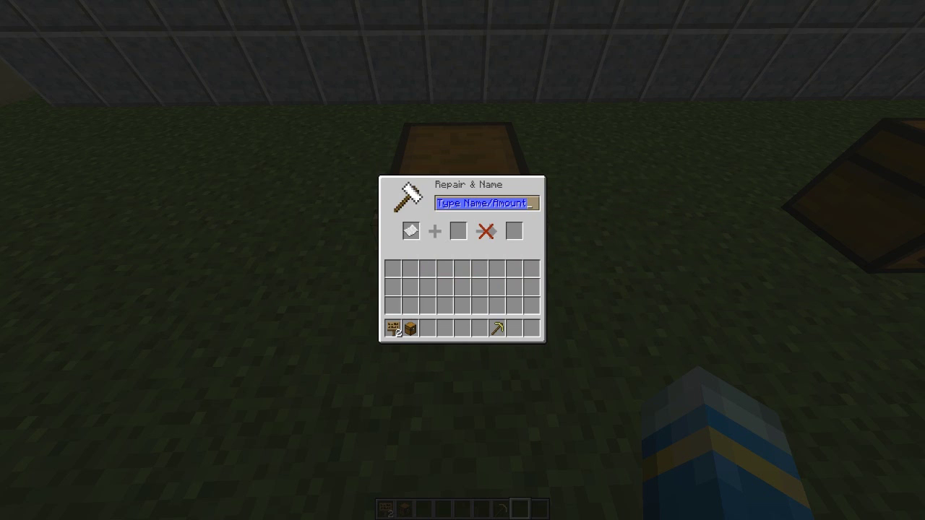
text(W)
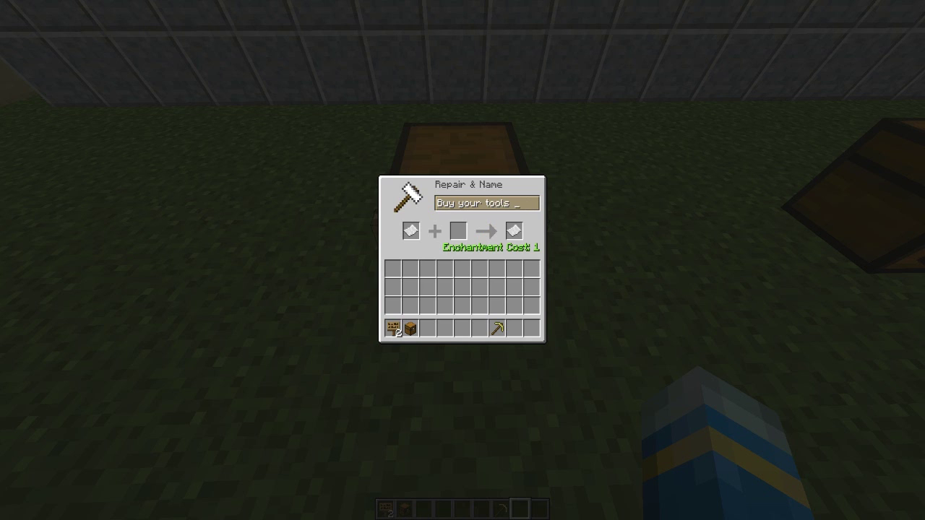
text(!)
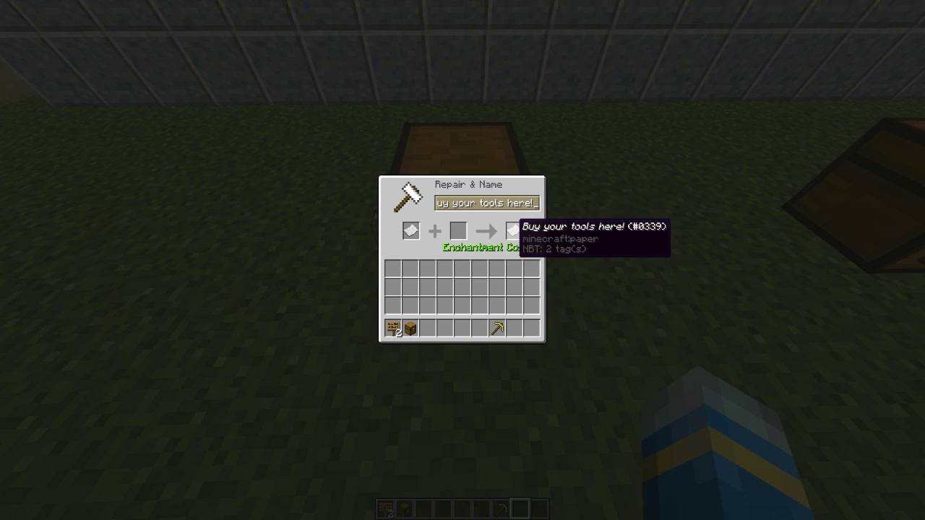
click(513, 231)
key(Escape)
Step: Reopen the Tool Shop's menu and switch the shop's status to open
right_click(462, 260)
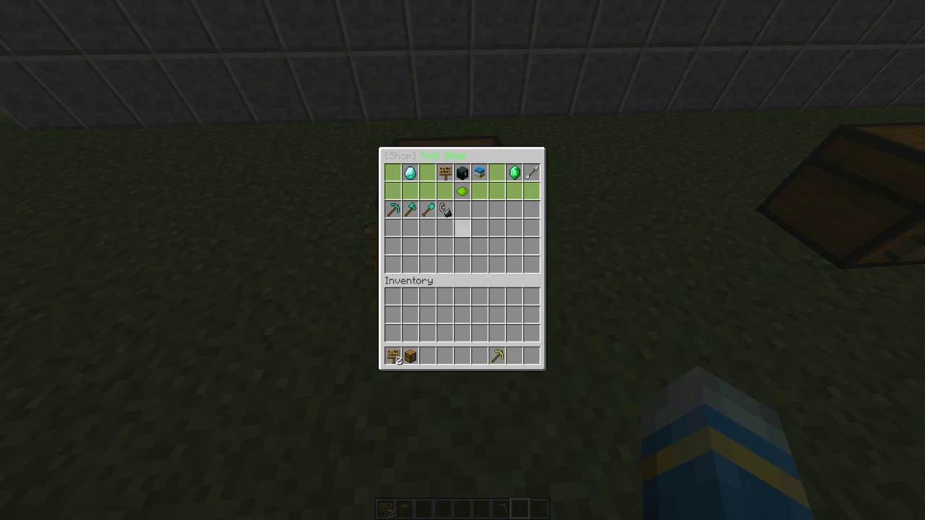
click(462, 172)
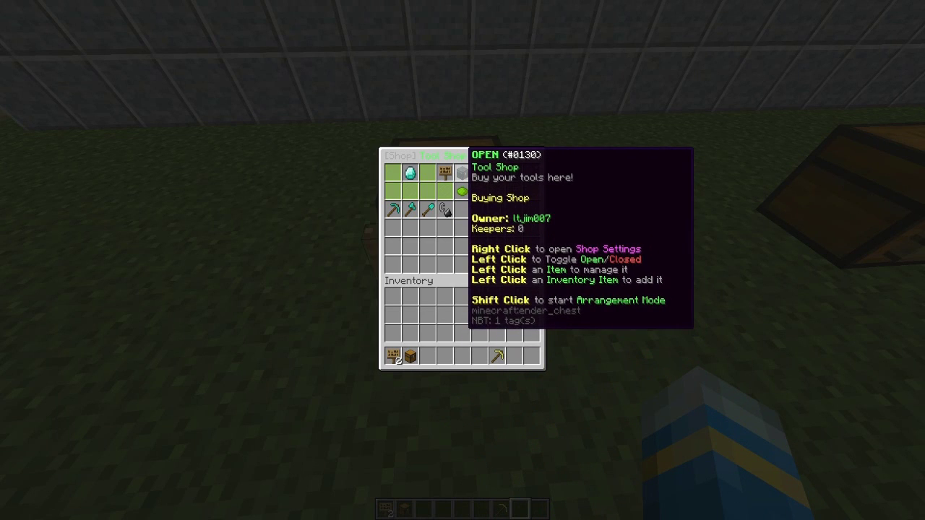
right_click(462, 173)
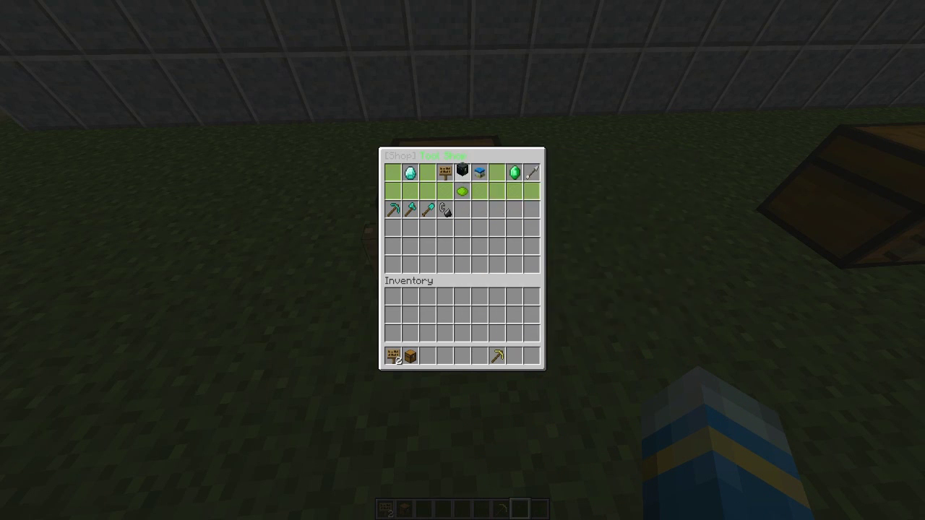
click(461, 173)
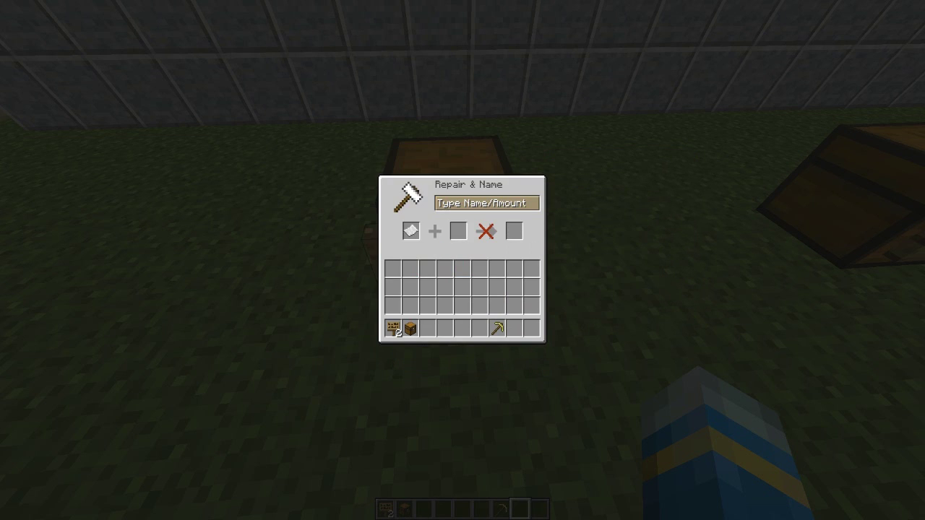
key(ctrl+a)
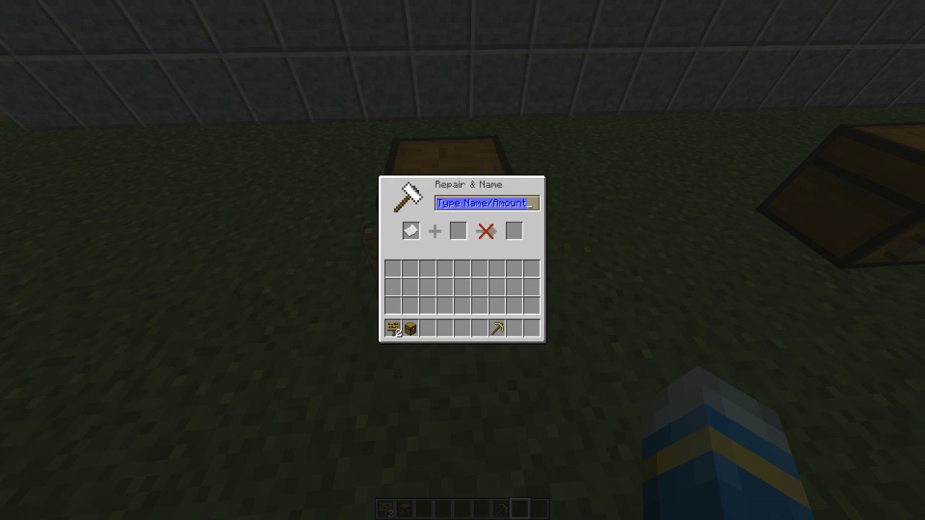
key(Escape)
Step: Rename the Tool Shop to "The Tool Shop" through its shop settings and close the shop menu
right_click(462, 260)
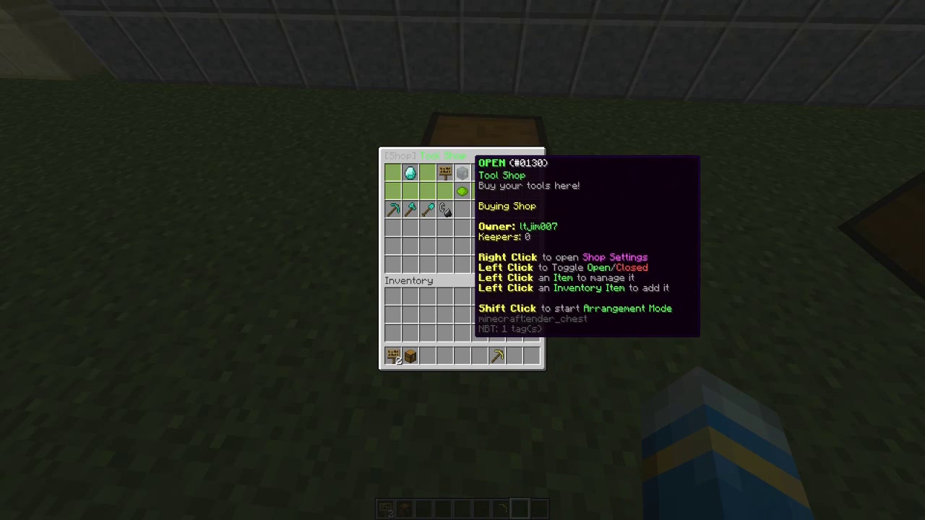
right_click(462, 172)
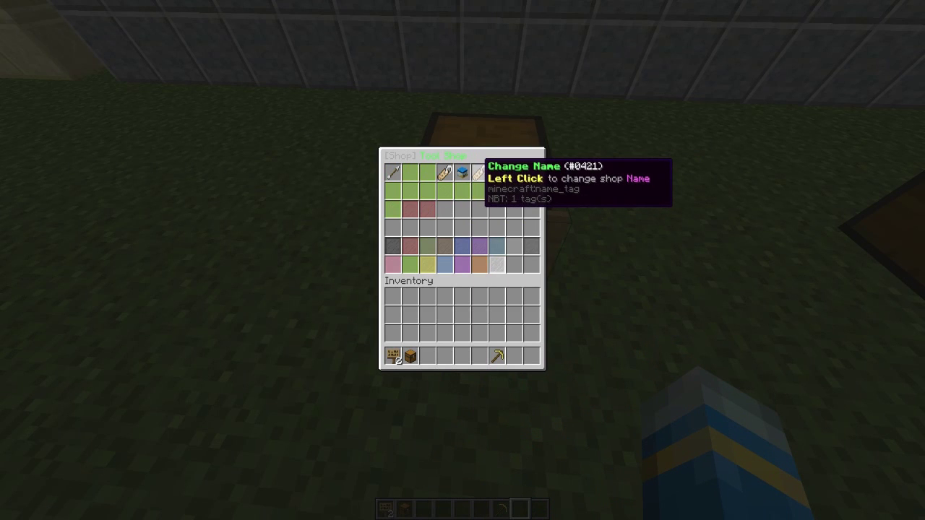
click(478, 173)
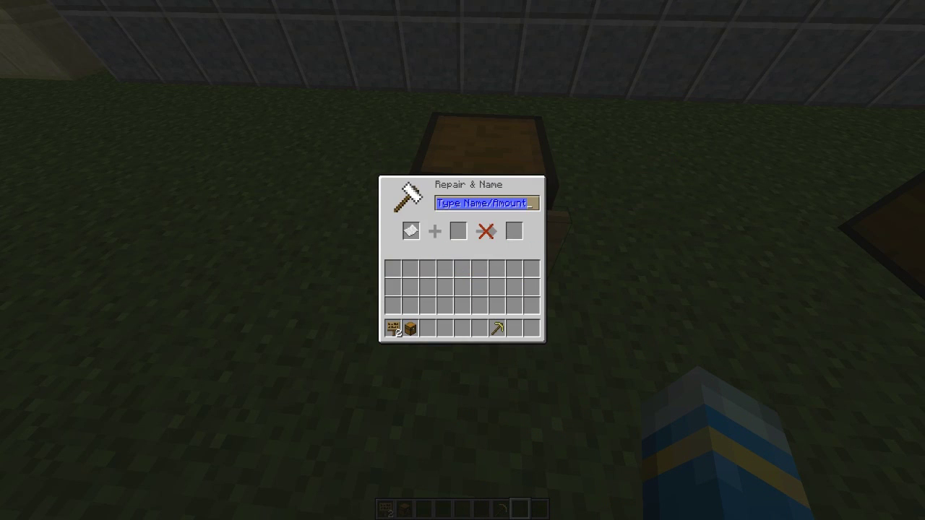
text(The Tool Shop)
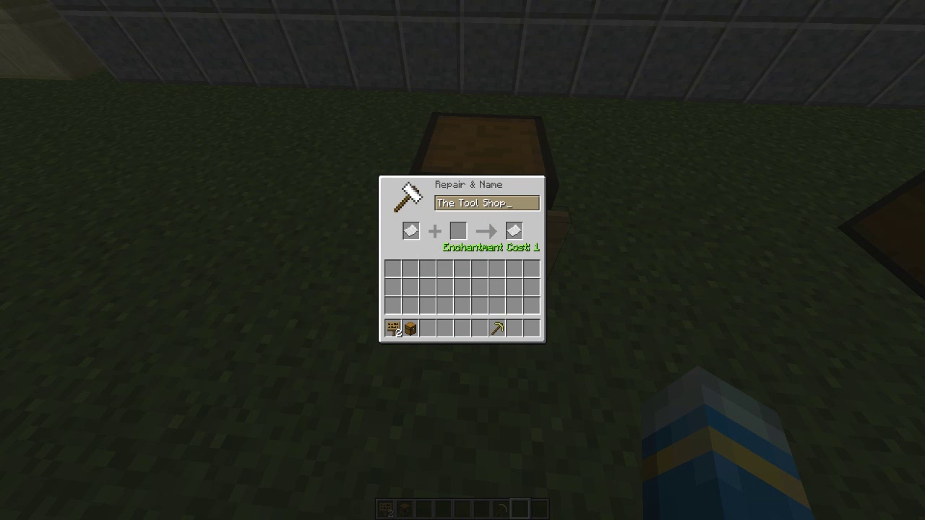
click(514, 231)
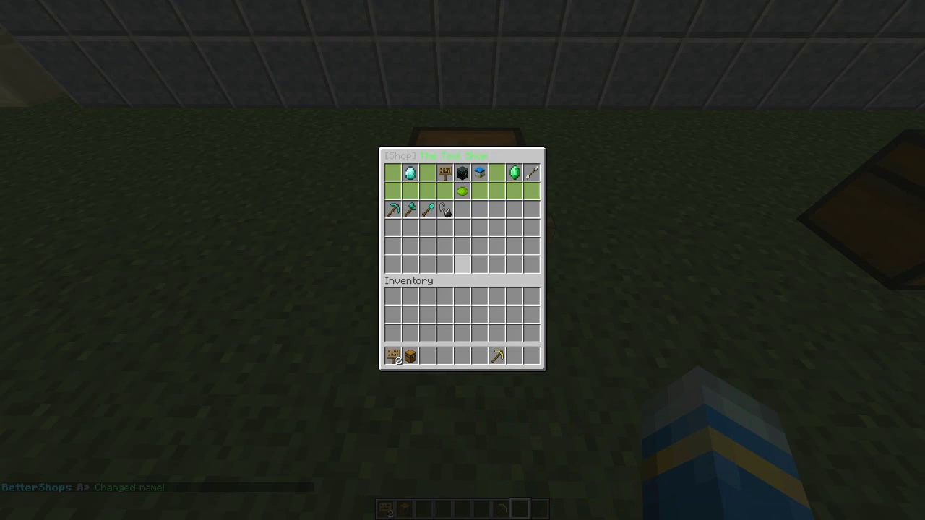
key(Escape)
Step: Reopen the shop settings, switch notifications off and back on, and view the mob choices for NPC shop mode
right_click(462, 260)
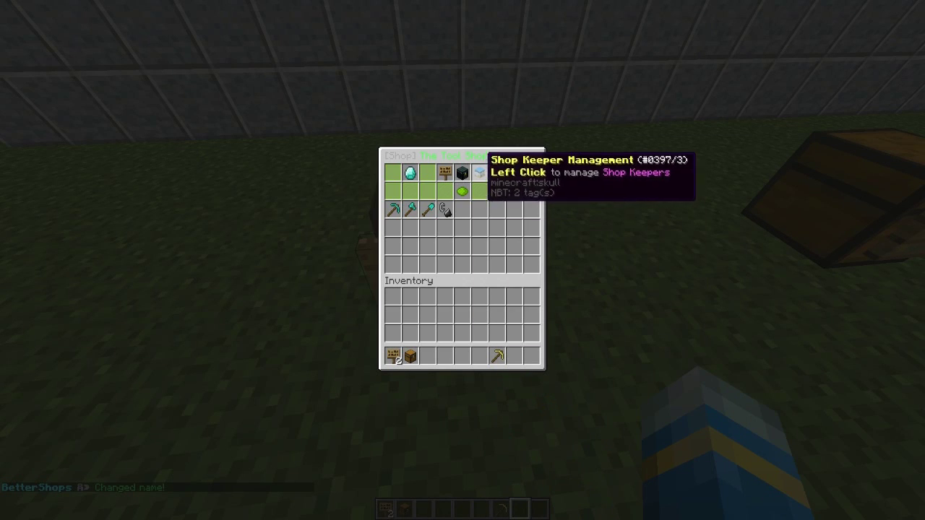
click(479, 173)
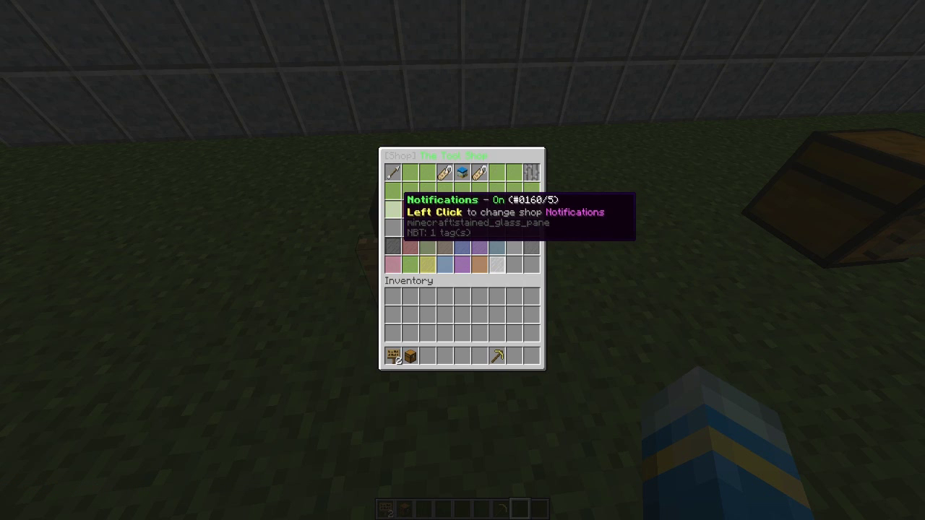
click(393, 209)
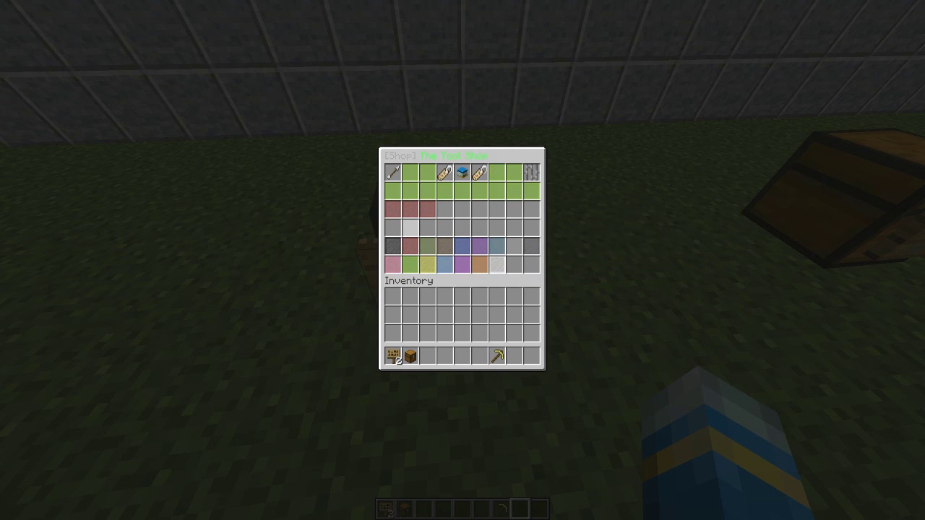
click(393, 208)
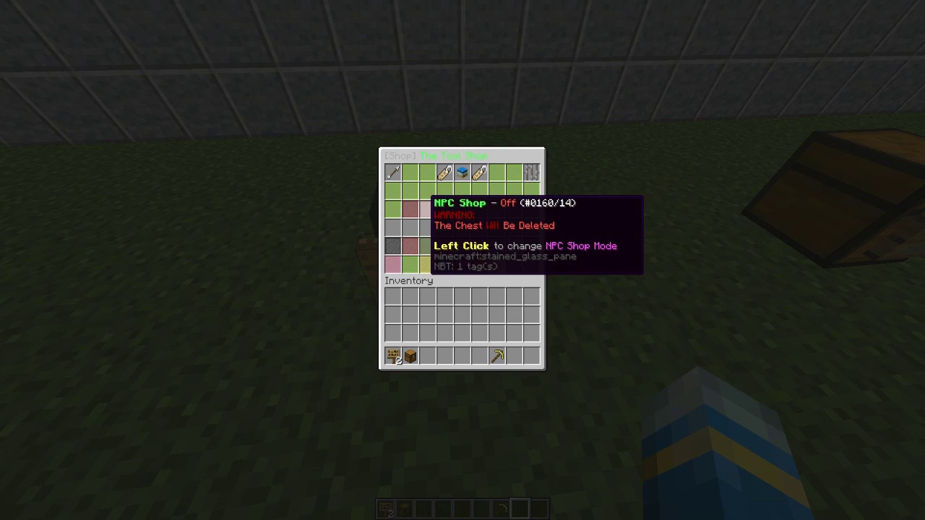
click(427, 209)
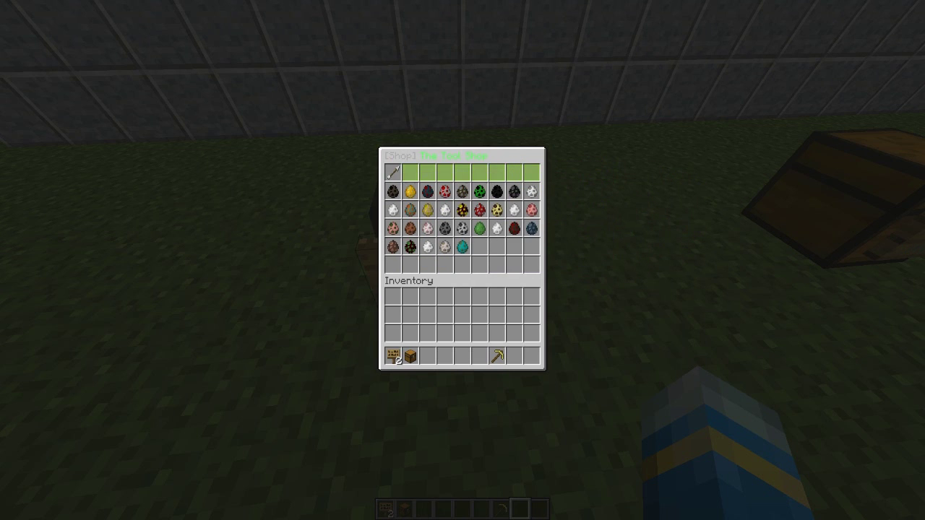
click(393, 172)
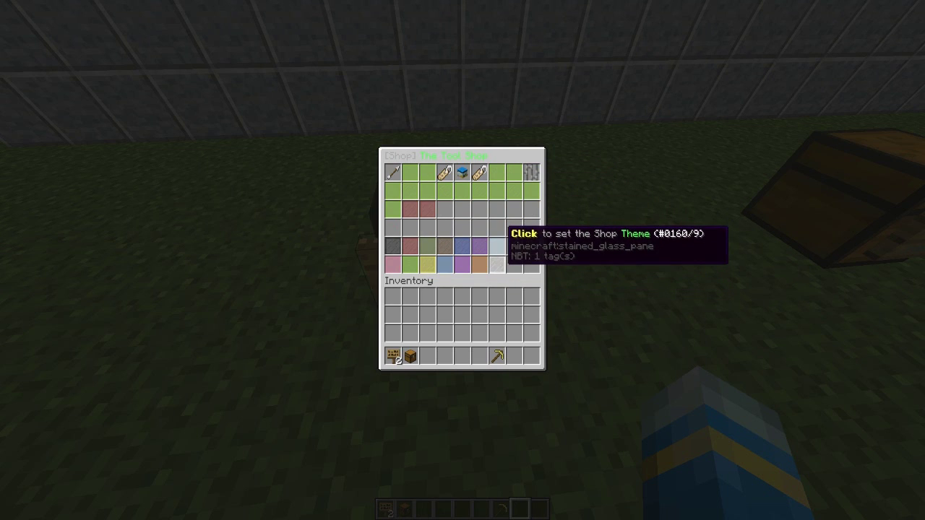
Step: Try several colour themes for The Tool Shop, restore the lime green theme and leave the shop
click(462, 265)
click(444, 265)
click(442, 246)
click(447, 262)
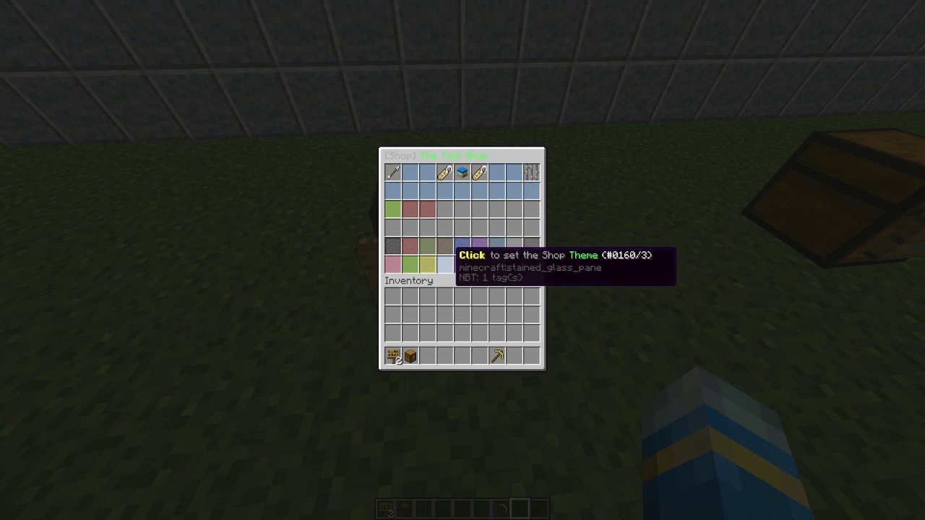
click(396, 248)
click(409, 261)
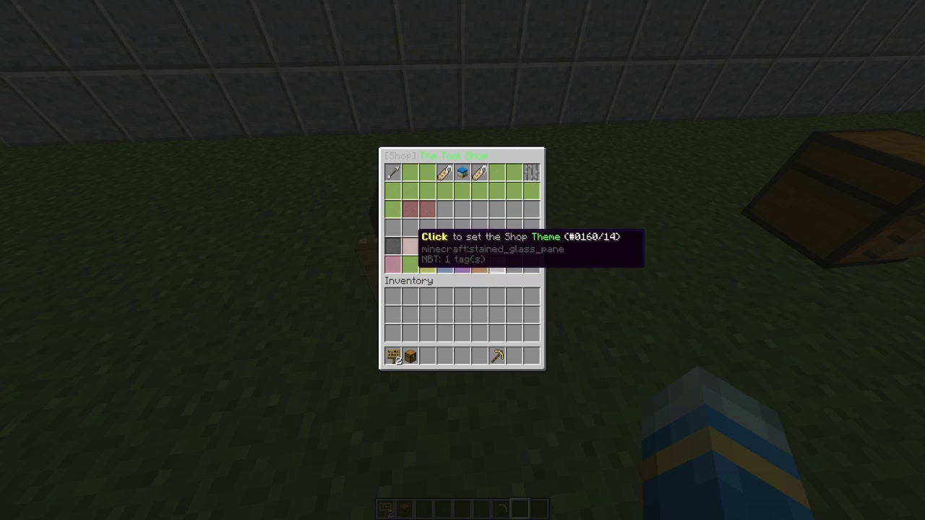
click(409, 247)
click(411, 264)
click(444, 247)
click(446, 262)
click(424, 263)
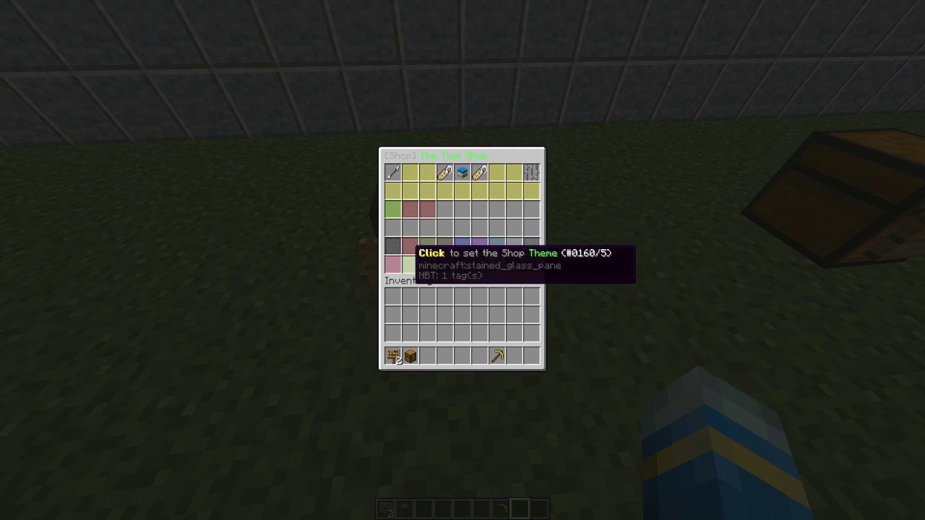
click(409, 262)
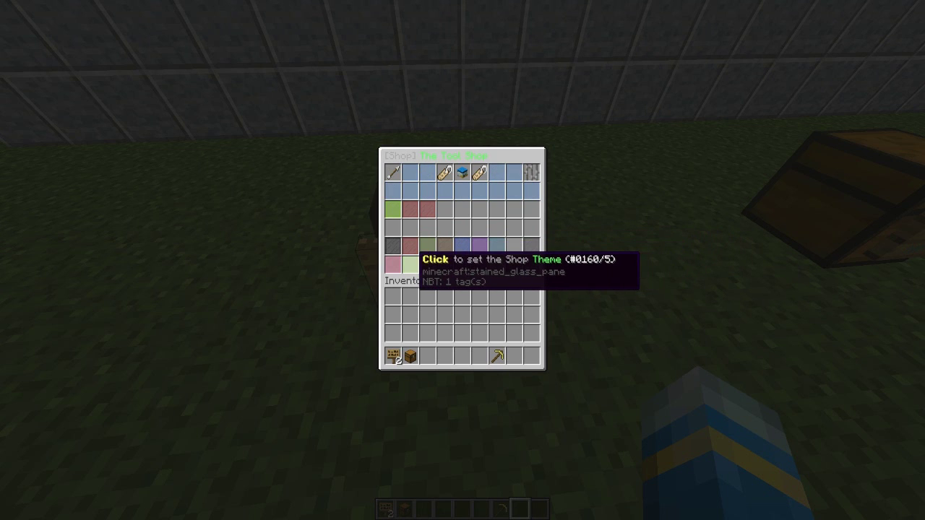
click(409, 262)
click(392, 172)
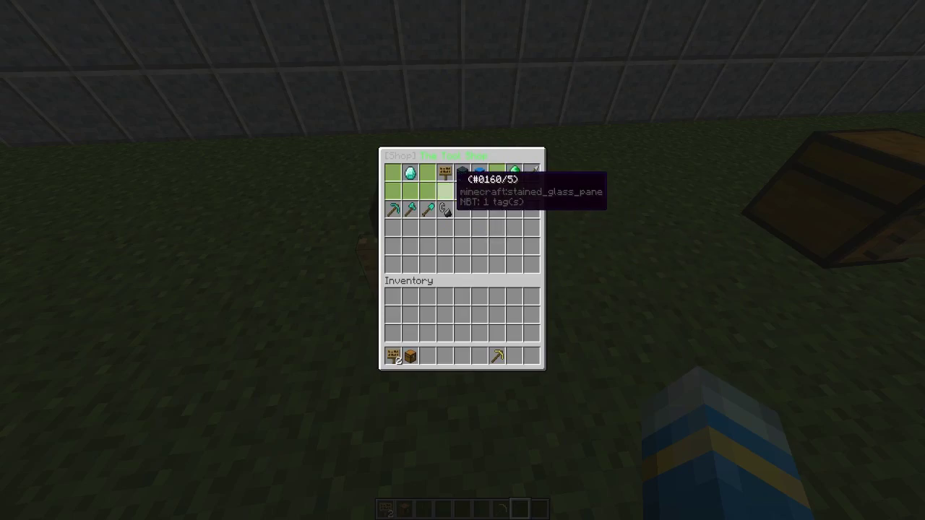
key(Escape)
Step: Place a new chest on the grass beside the row of existing shop chests
key(s)
key(2)
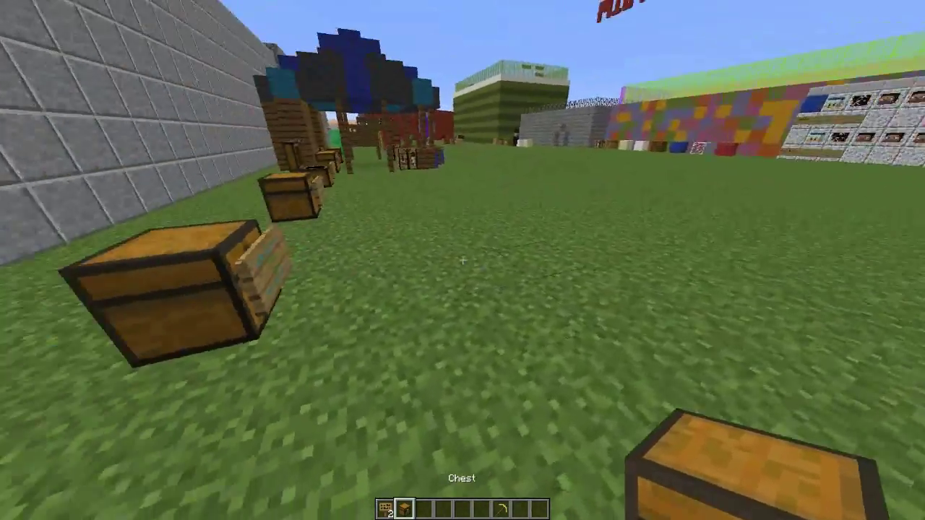
right_click(463, 260)
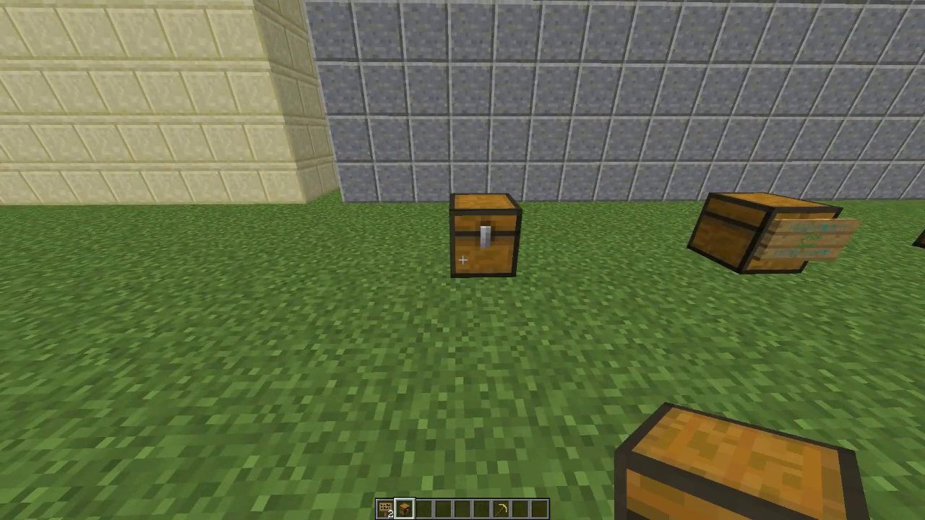
Step: Attach a sign reading "[shop]" to the front of the new chest
key(1)
key(w)
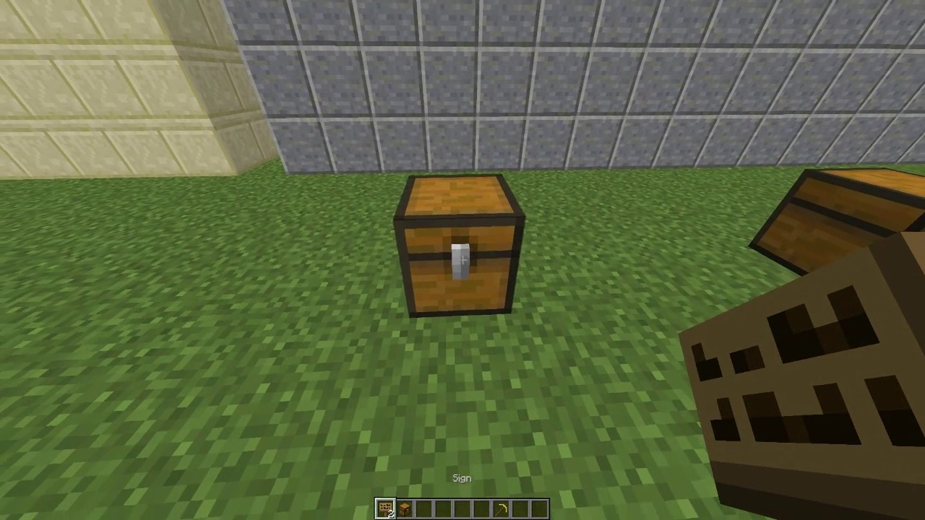
right_click(462, 260)
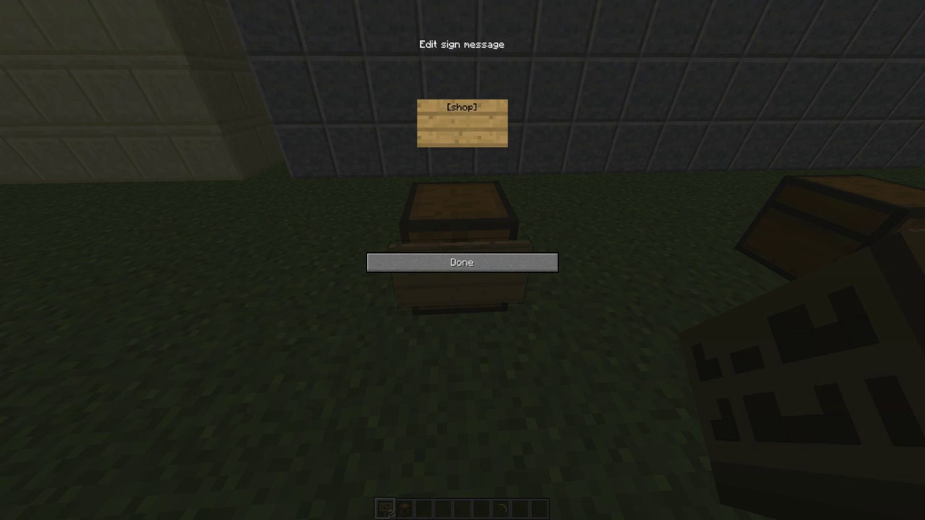
key(Escape)
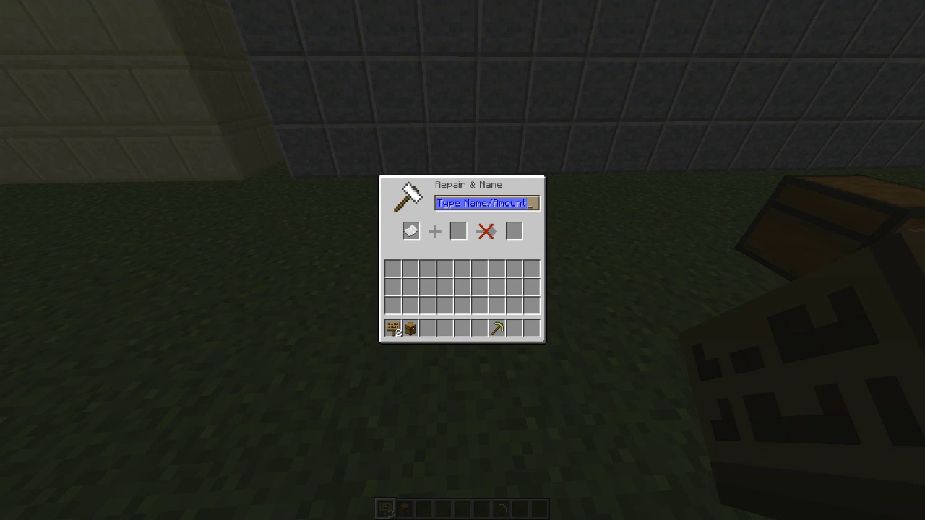
Step: Name the new shop "tutorial" and confirm its creation
text(tutorial)
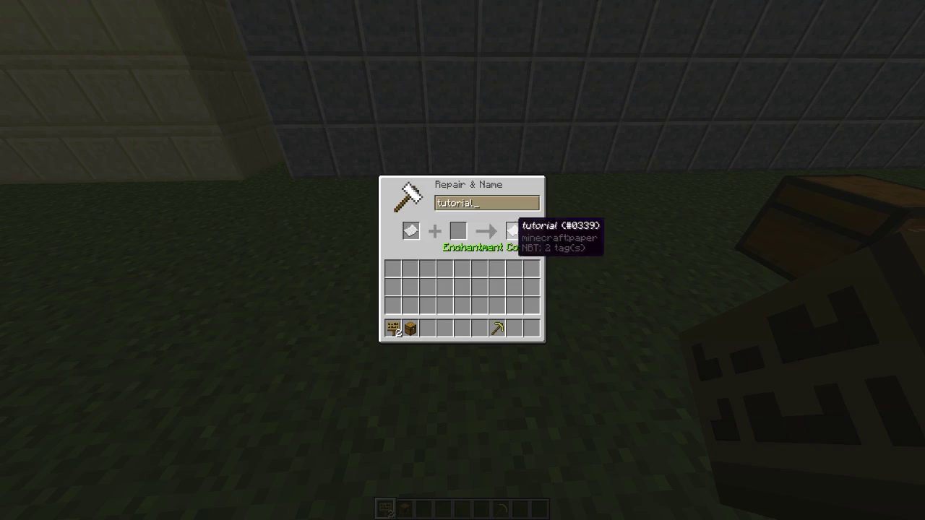
click(514, 230)
key(t)
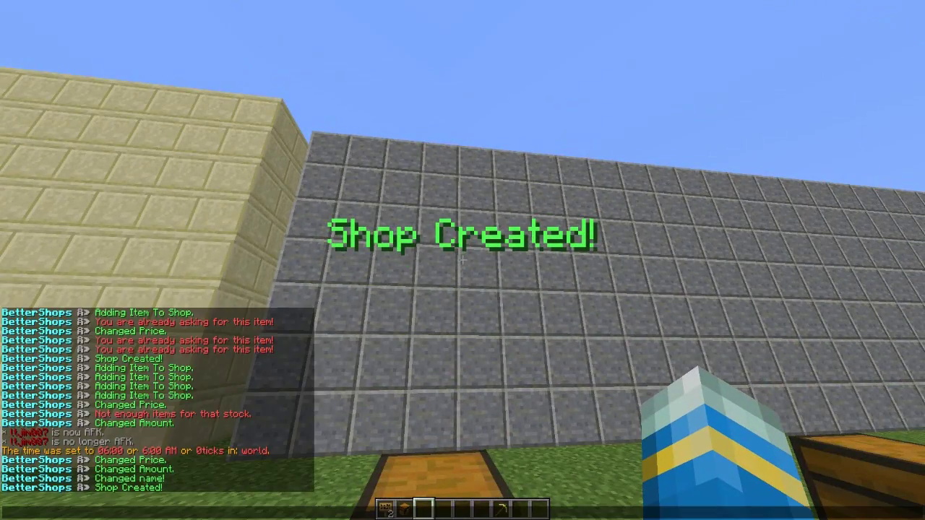
key(Escape)
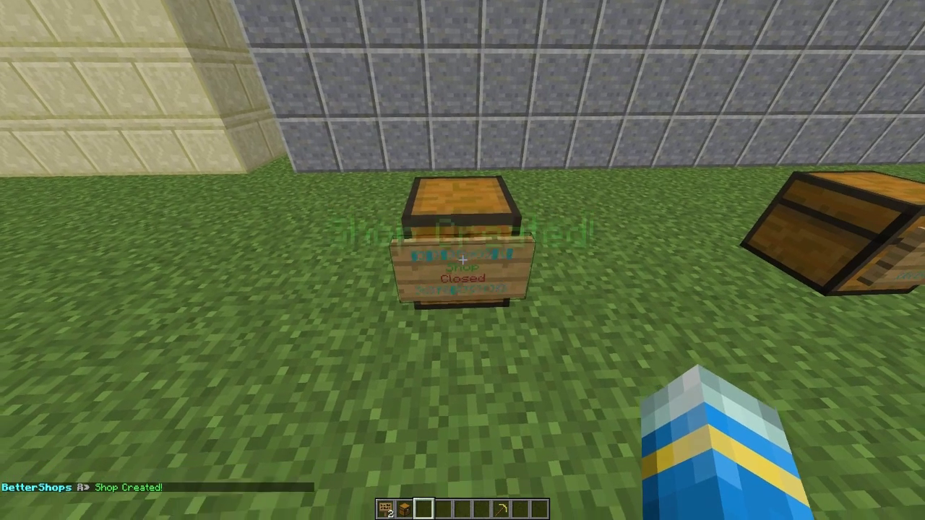
right_click(463, 259)
key(Escape)
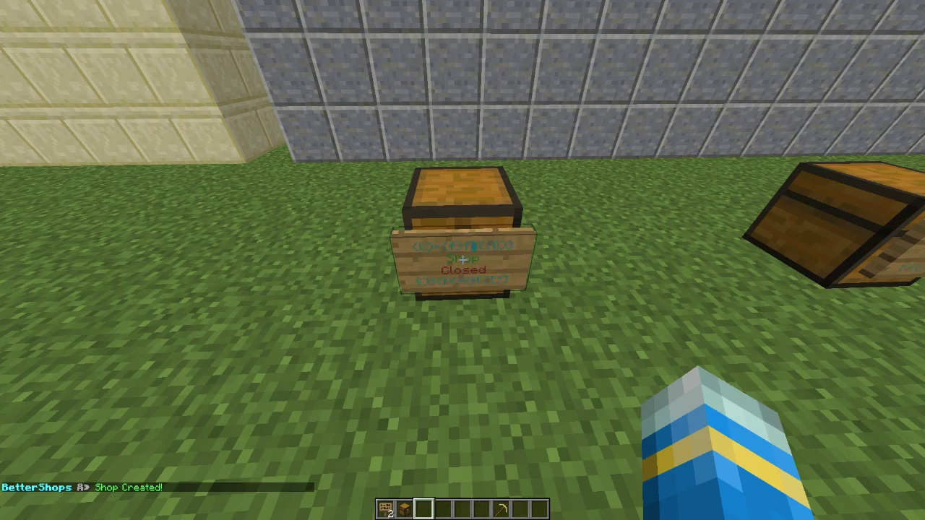
Step: Take a stack of 64 oak wood planks and a stack of 64 wood logs from the creative building blocks
key(e)
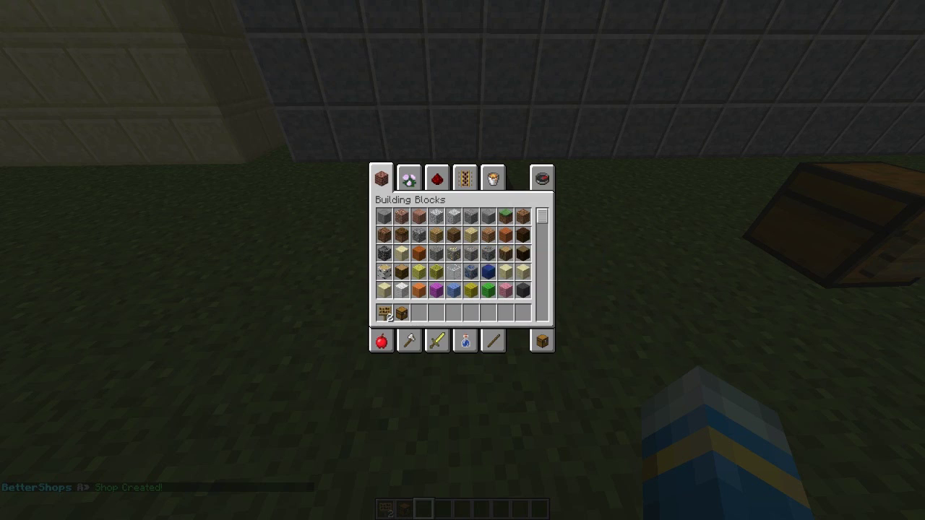
shift+click(436, 235)
click(419, 313)
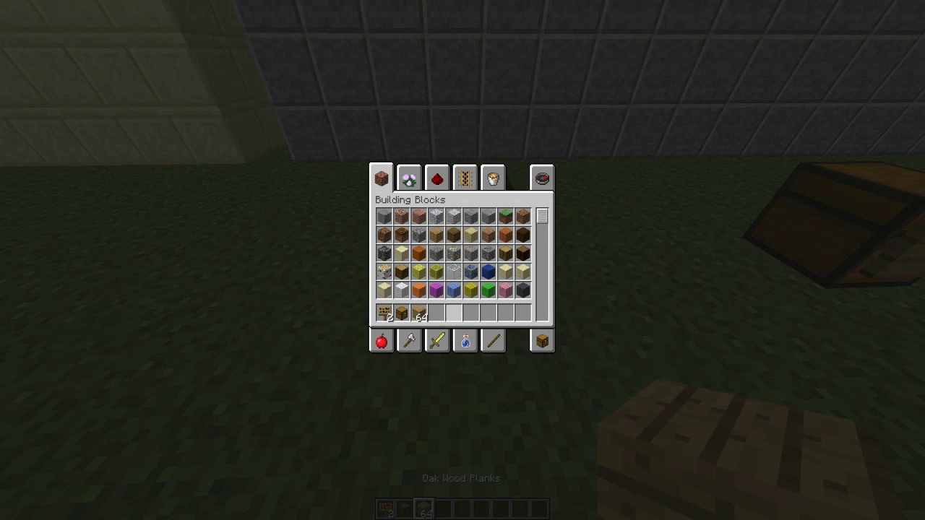
scroll(474, 242, down, 3)
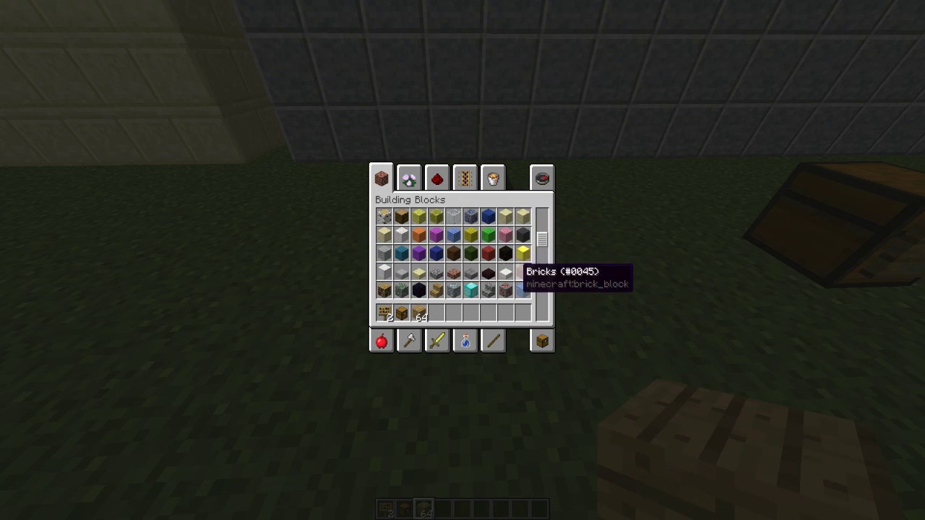
scroll(521, 280, up, 2)
click(505, 235)
click(442, 310)
key(e)
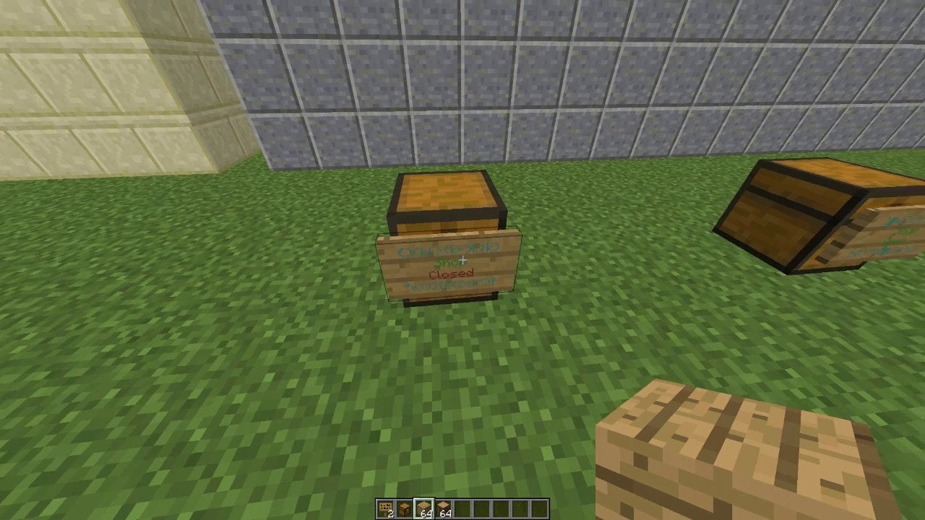
Step: Open the tutorial shop, add oak wood planks as an item and put the rest of the stack into its stock
right_click(463, 261)
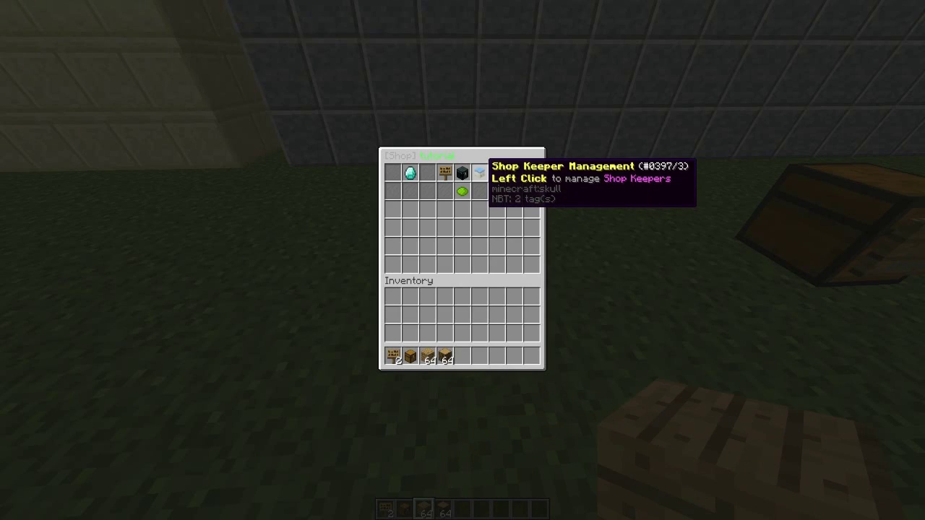
click(466, 174)
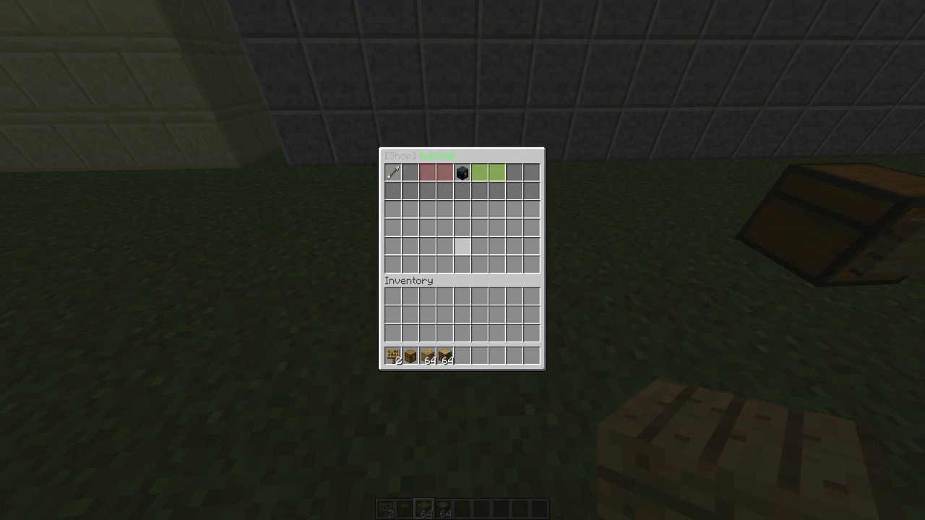
click(391, 174)
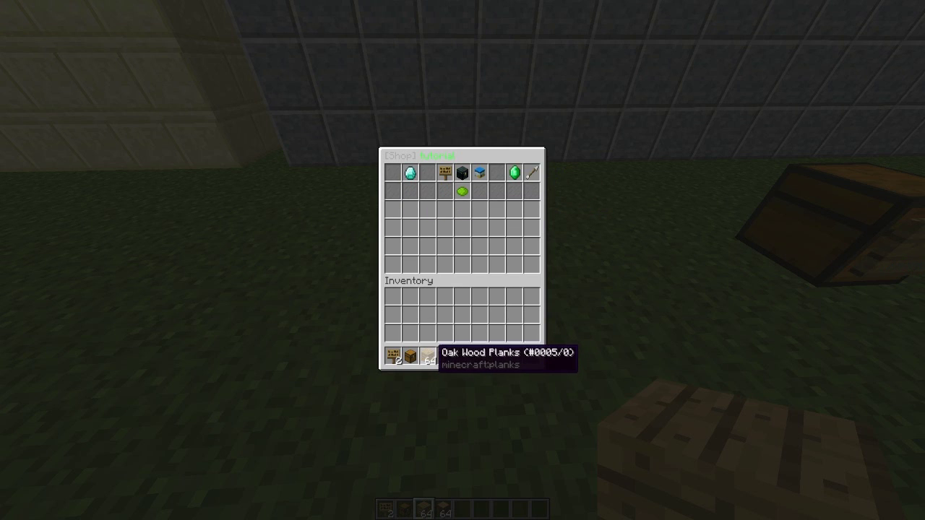
click(429, 357)
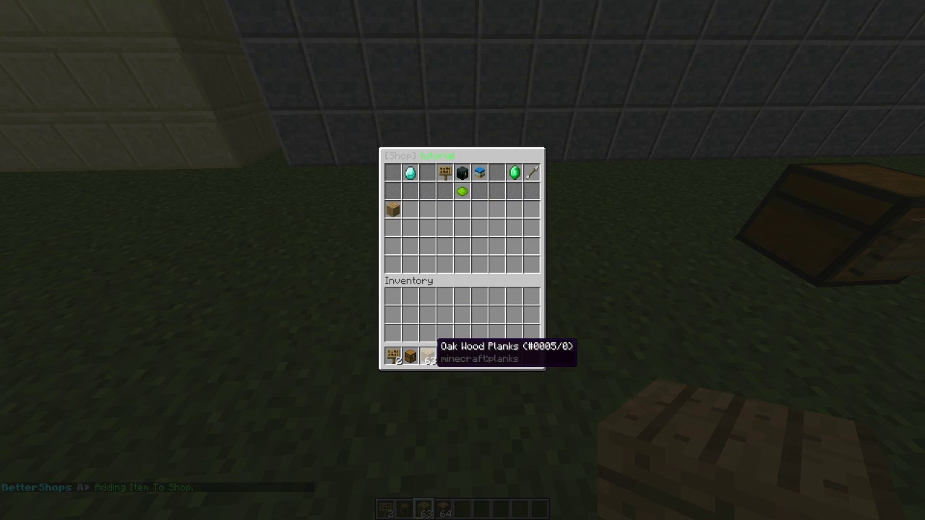
click(429, 357)
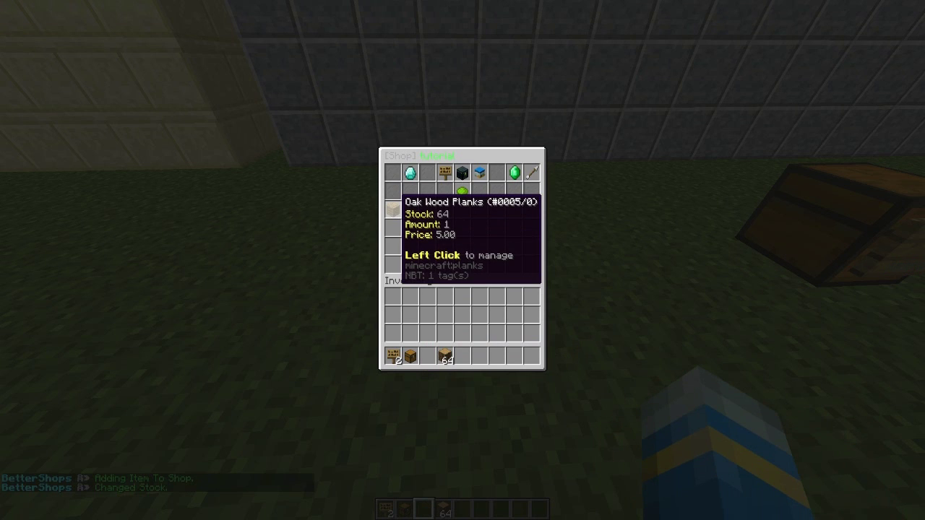
Step: Take another stack of 64 oak wood planks from the creative building blocks and add it to the planks' stock in the tutorial shop
key(Escape)
key(e)
middle_click(435, 236)
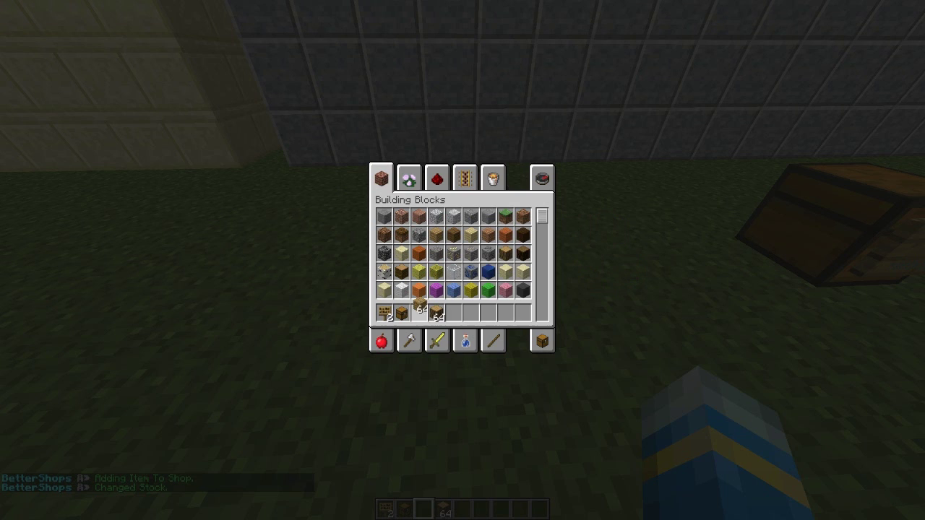
click(420, 310)
key(Escape)
right_click(463, 260)
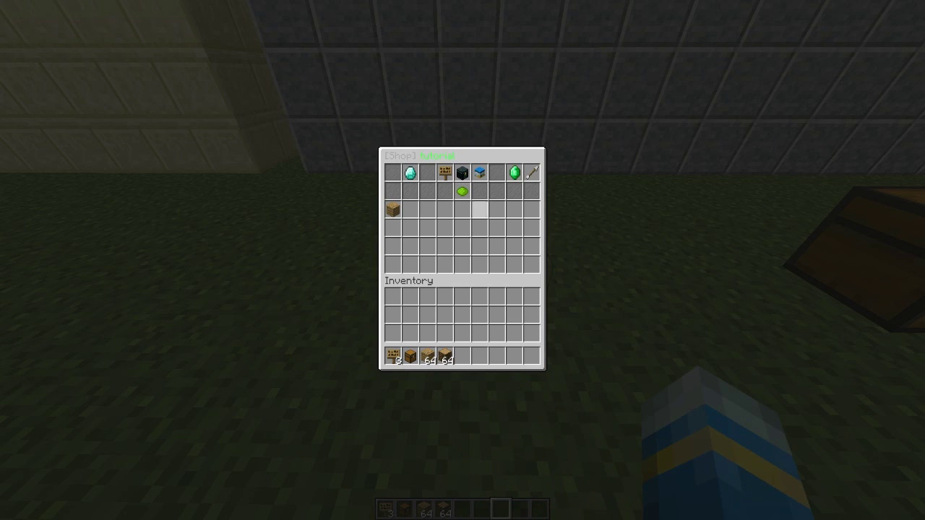
click(427, 357)
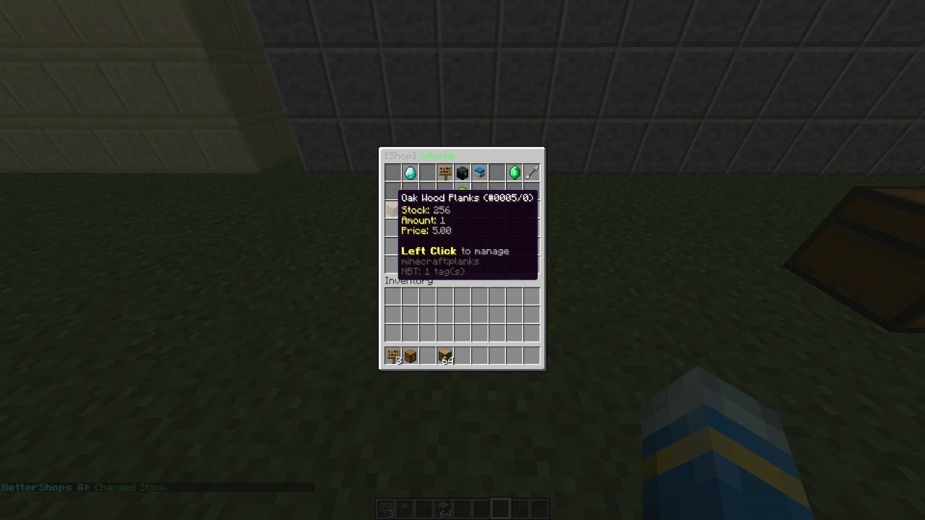
Step: Open the management options of the oak wood planks and set their price to 50
click(391, 208)
click(391, 208)
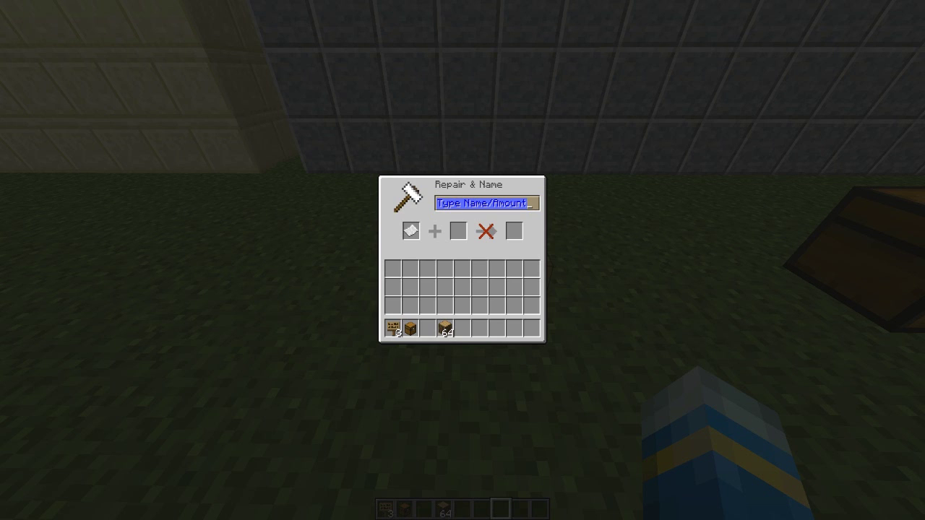
text(50)
click(513, 231)
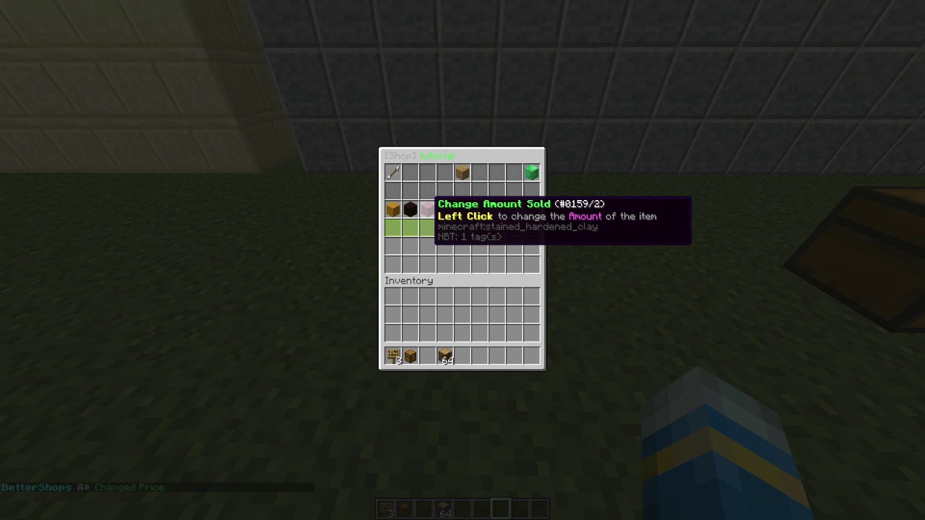
Step: Set the amount of oak wood planks sold at a time to 64 and return to the shop's item list
click(426, 209)
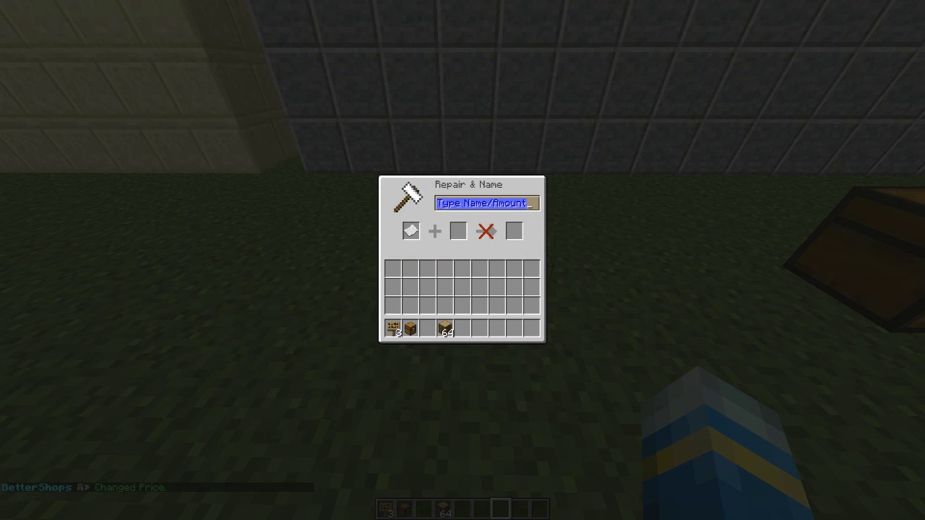
text(12)
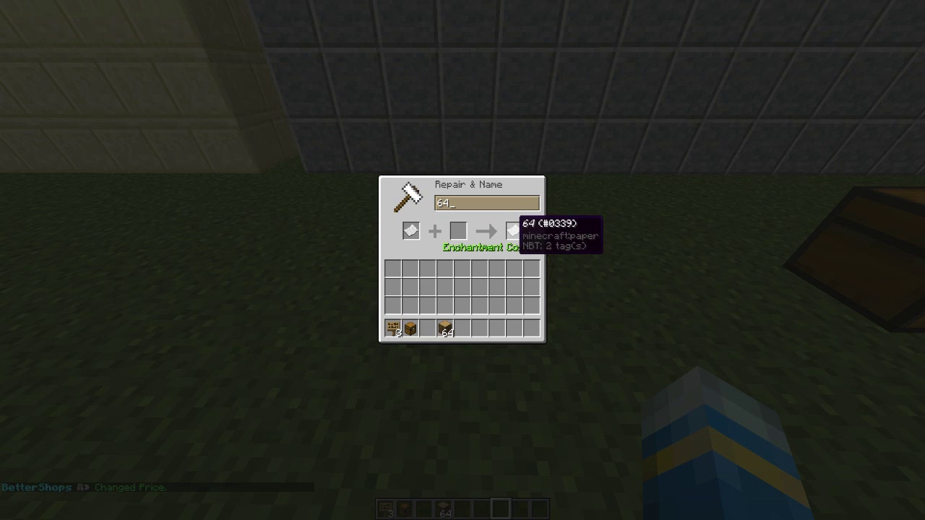
click(512, 229)
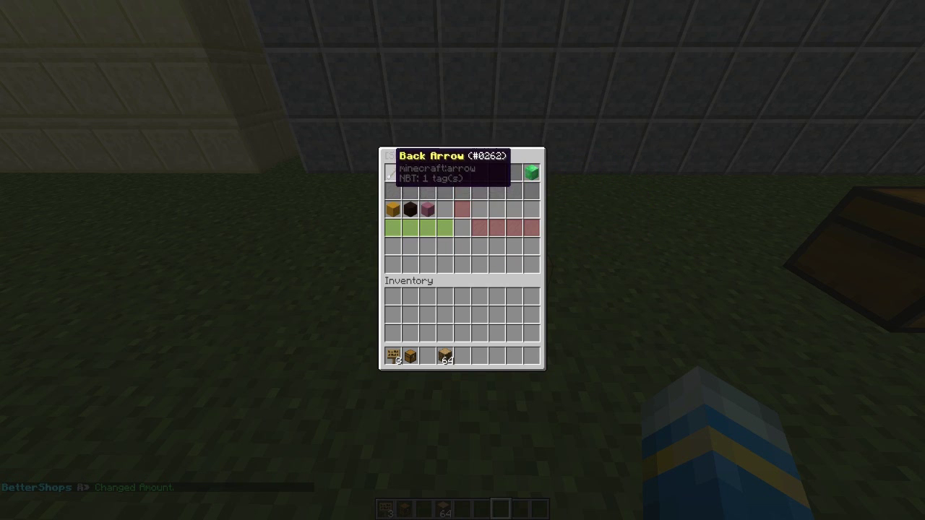
click(392, 172)
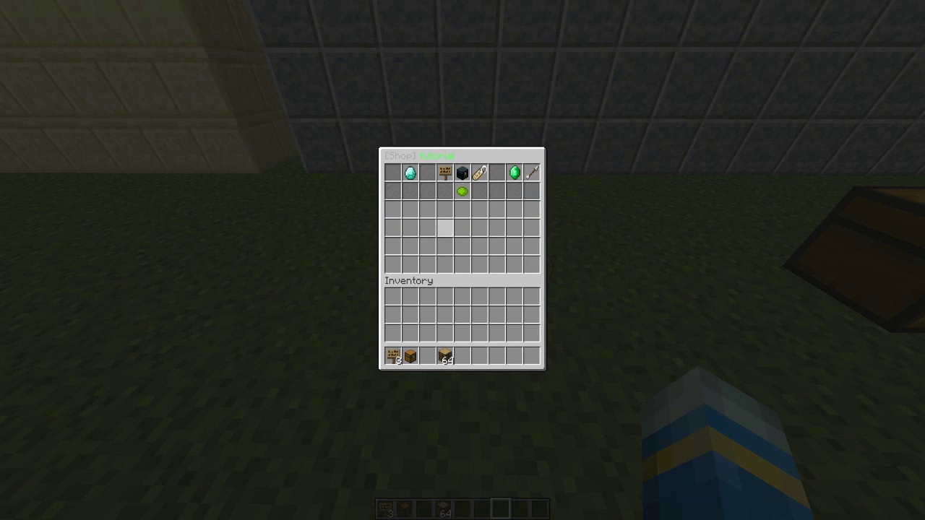
Step: Add oak wood logs to the tutorial shop's selling side and look through their selling options
click(445, 356)
click(392, 209)
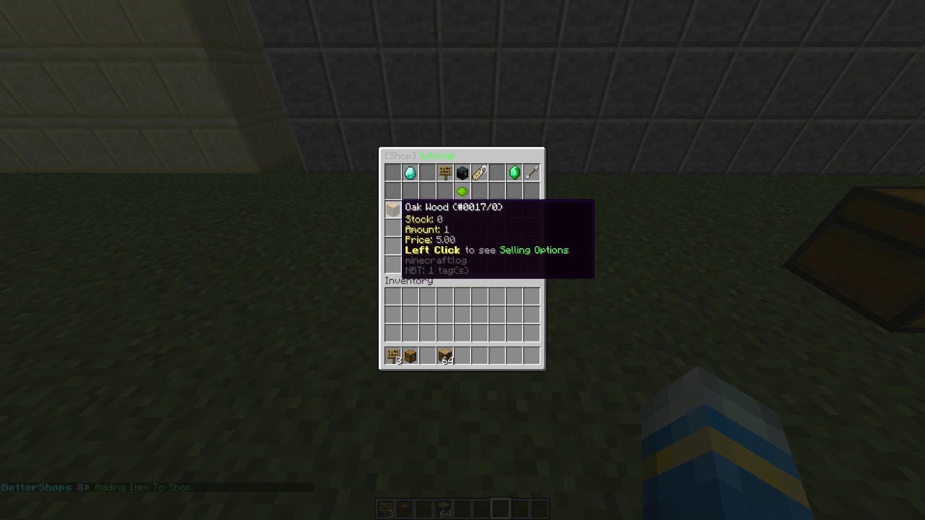
click(446, 355)
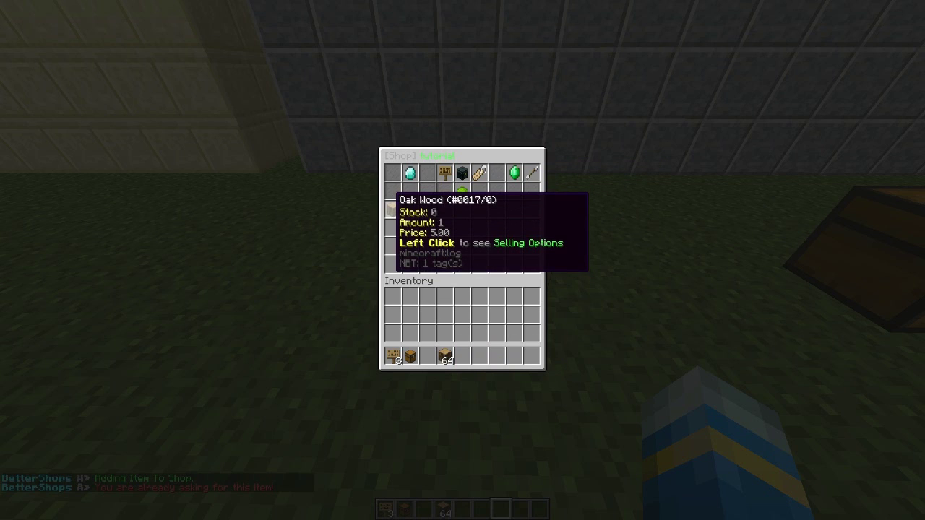
click(391, 205)
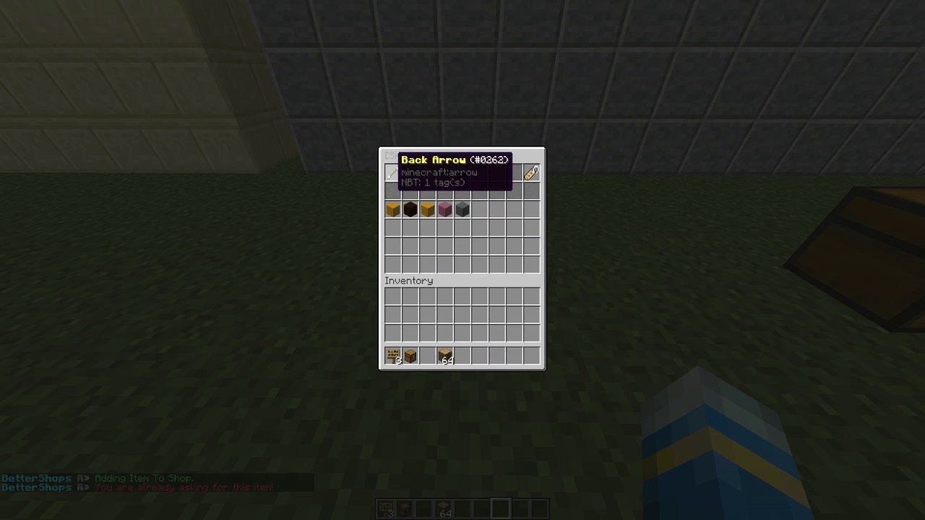
click(392, 171)
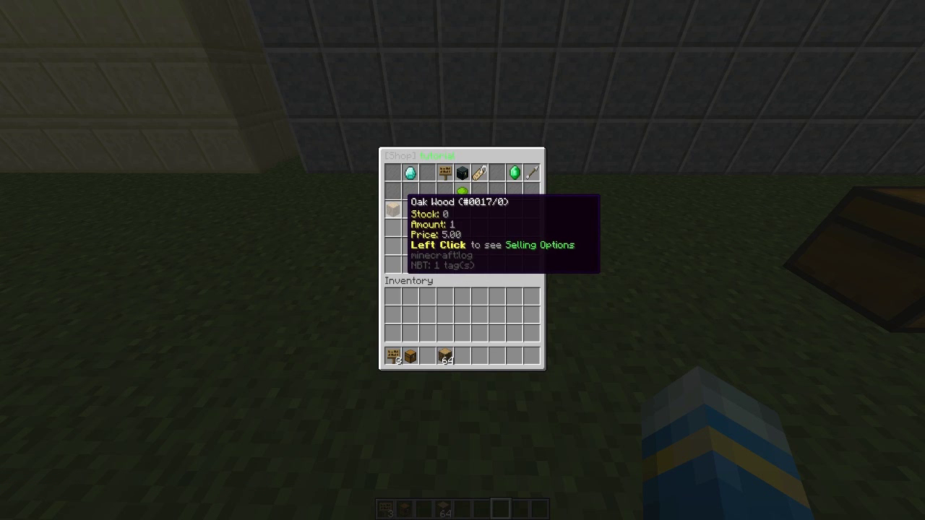
click(399, 208)
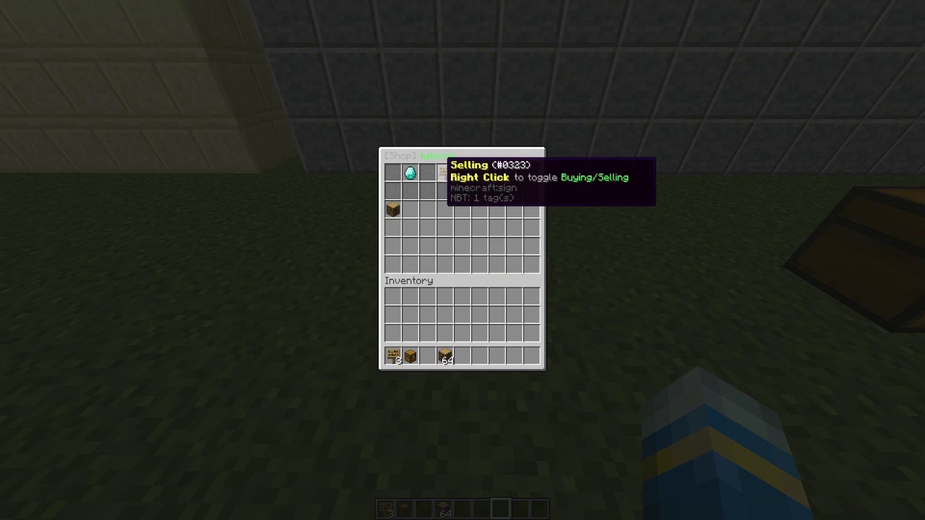
Step: Return the tutorial shop to its buying side and set its description to "wood and more wood" in the shop settings
click(478, 173)
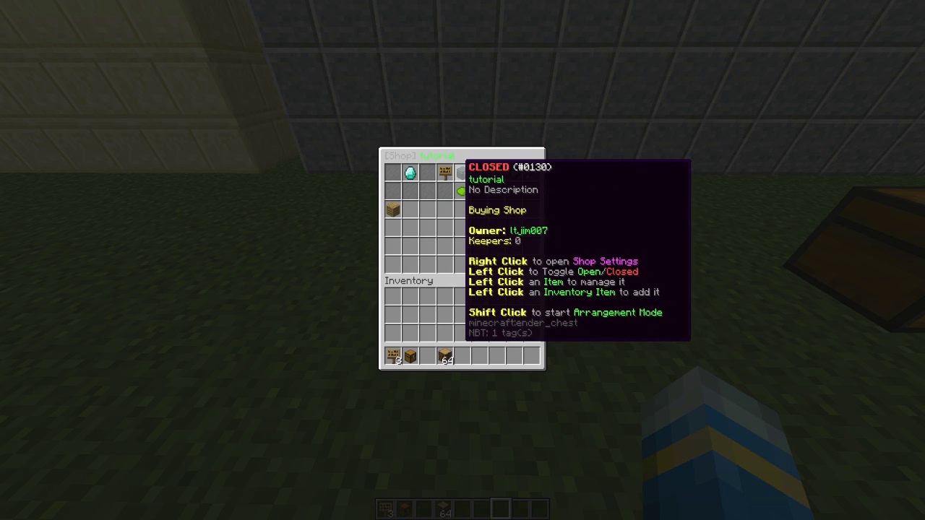
right_click(478, 173)
click(445, 173)
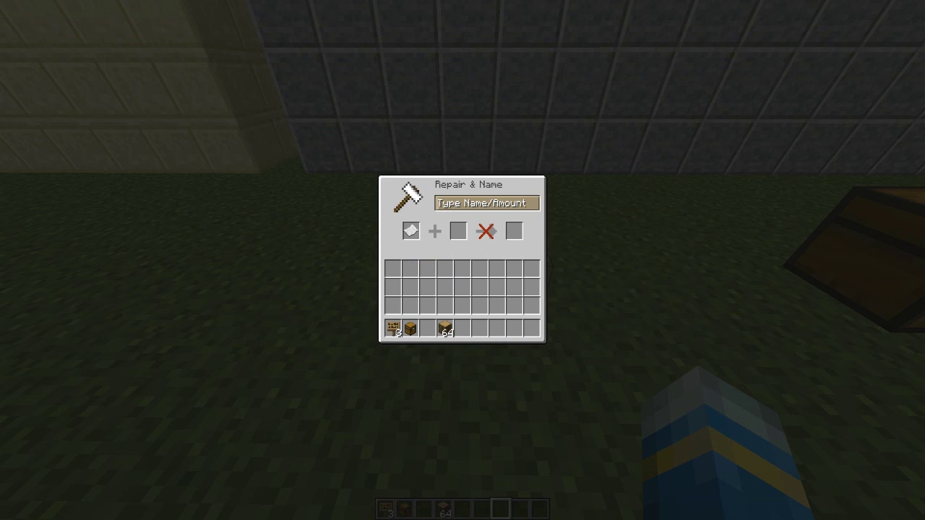
text(wood and more wood)
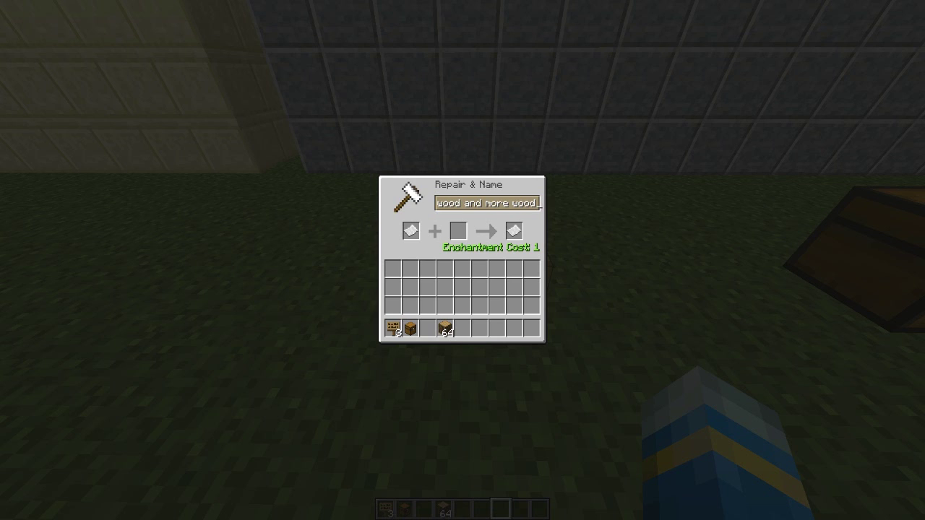
click(513, 230)
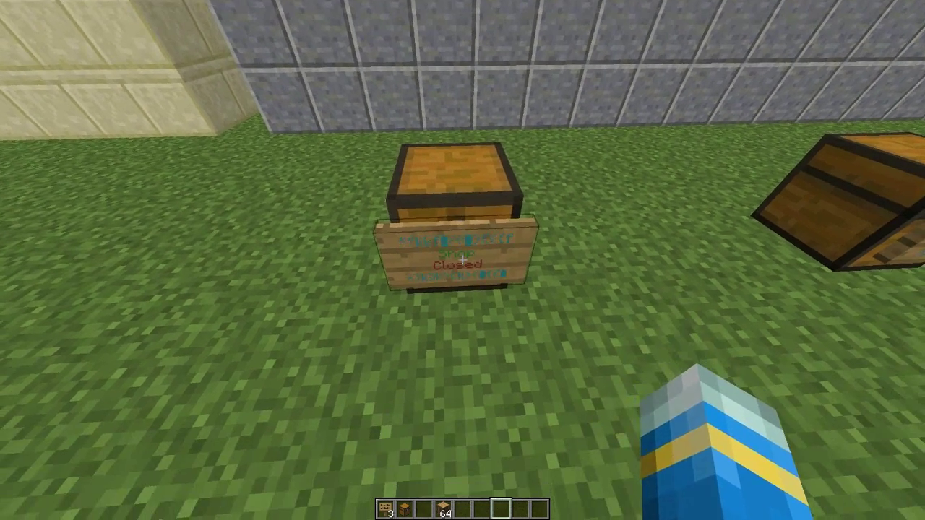
Step: Enable the first toggle and apply the brown theme in the tutorial shop's settings, and switch the shop to open
right_click(463, 260)
right_click(464, 172)
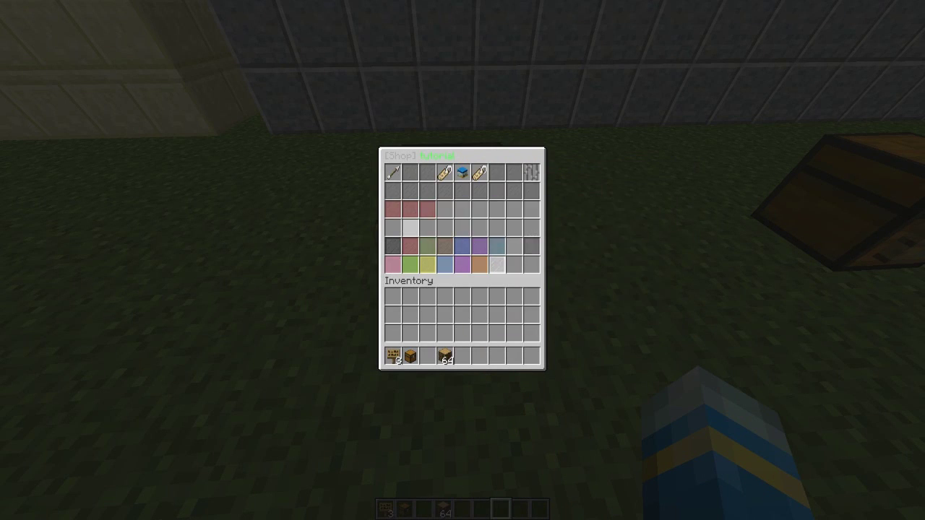
click(392, 209)
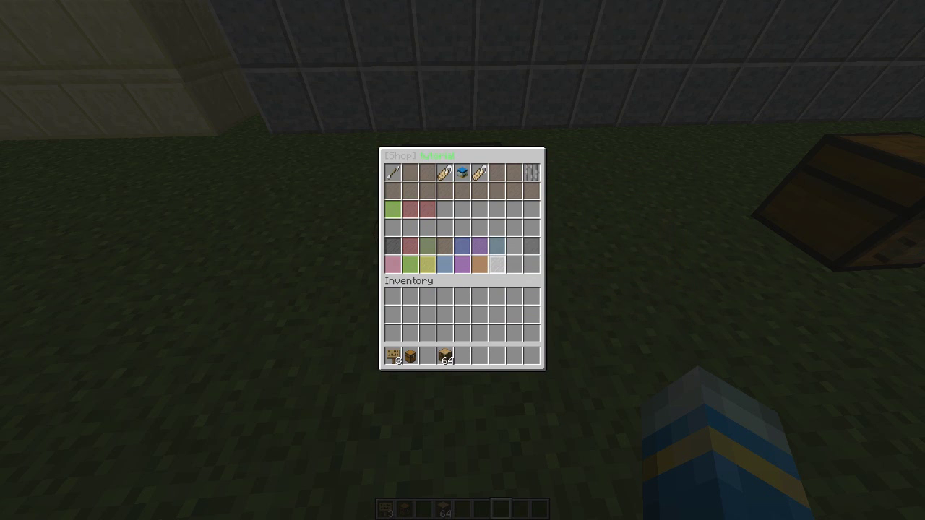
click(392, 172)
click(462, 172)
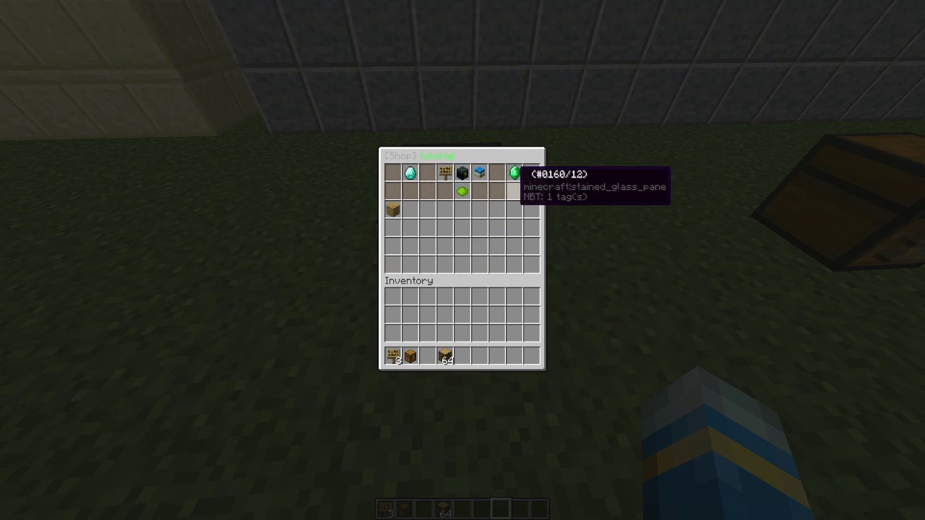
Step: Browse the tutorial shop's second page and its shop history, and close the shop
click(532, 172)
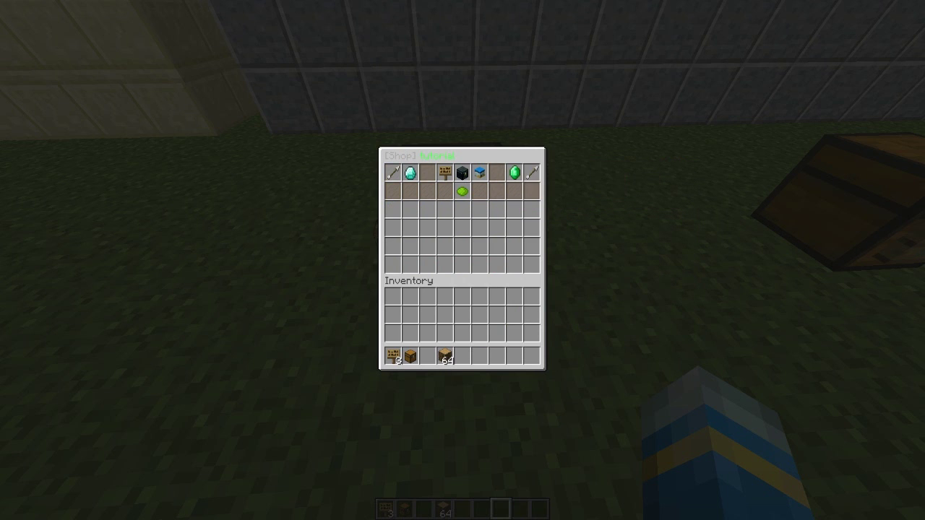
click(390, 174)
click(532, 172)
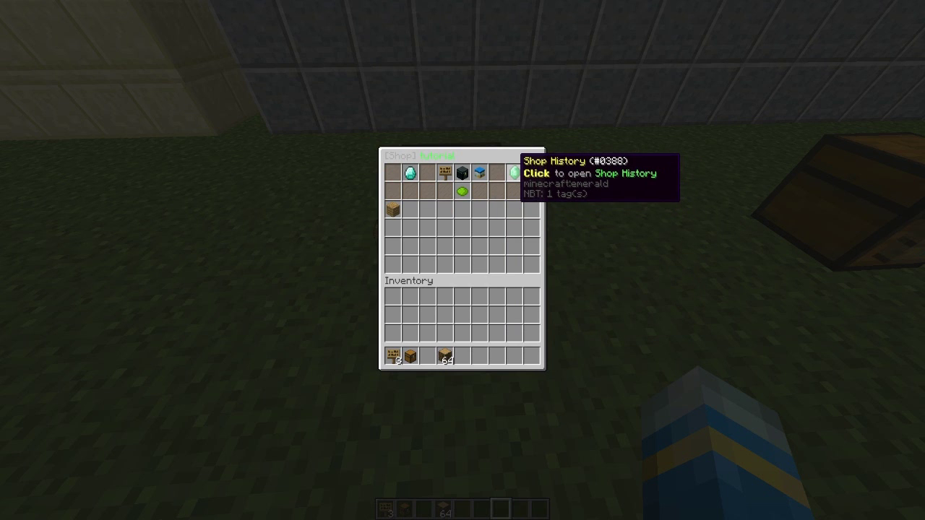
click(515, 173)
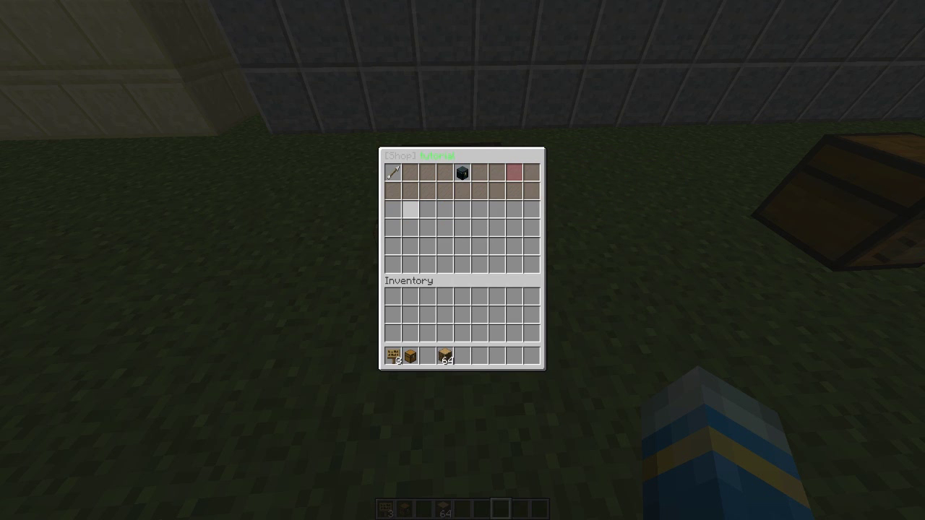
click(393, 173)
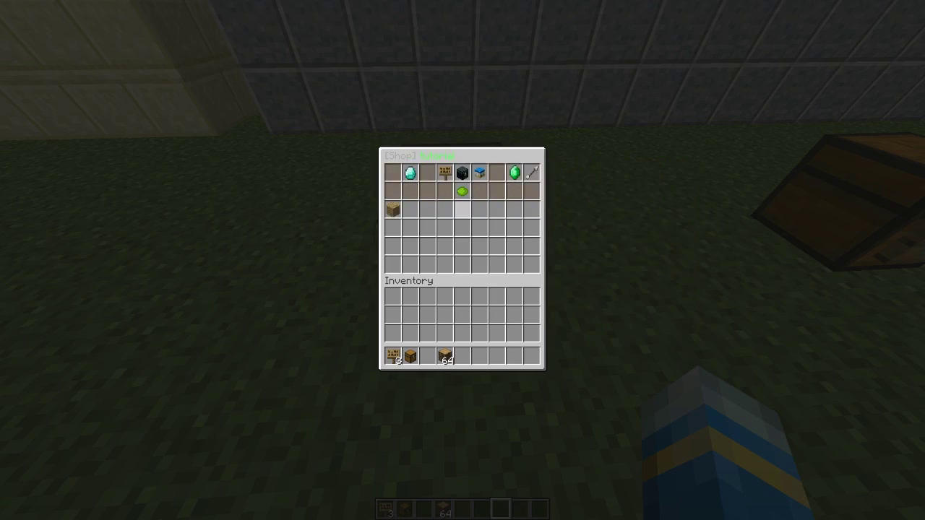
key(Escape)
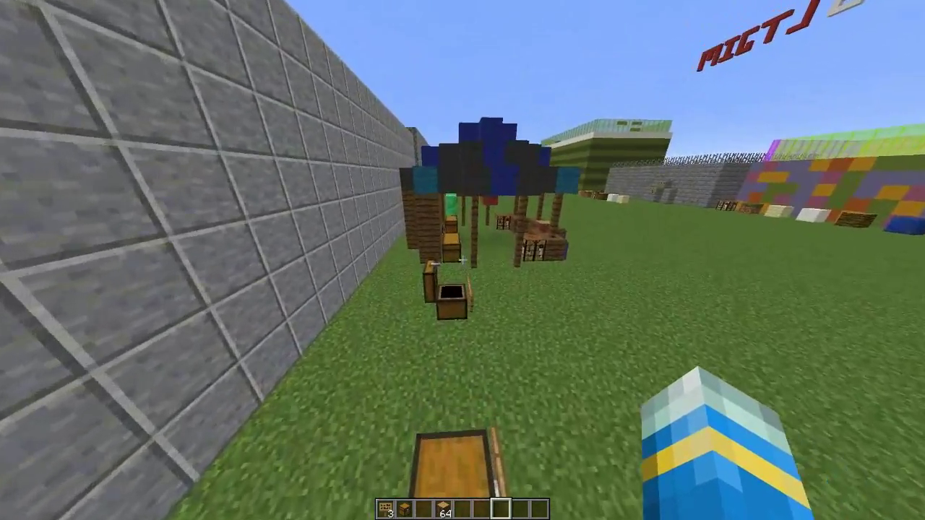
Step: Clear the chest and the wood logs from the hotbar, leaving only a single sign
key(w)
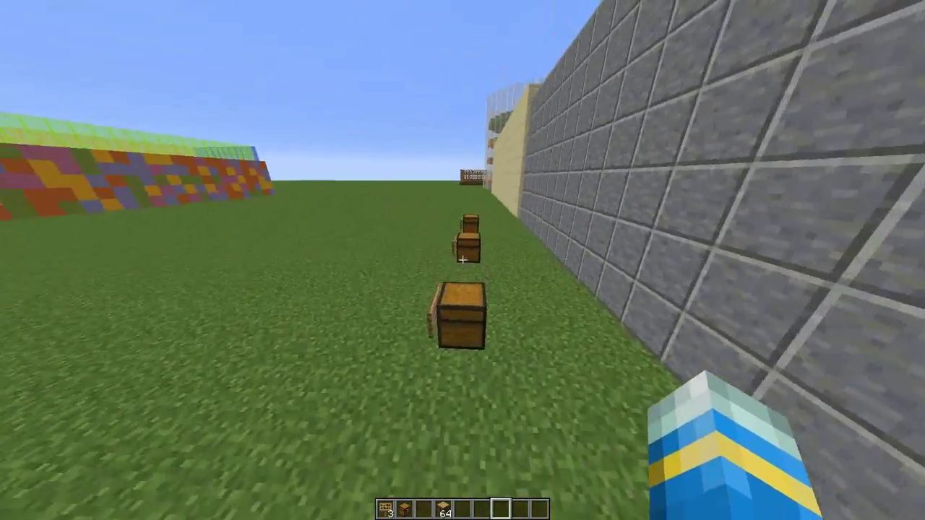
key(s)
key(e)
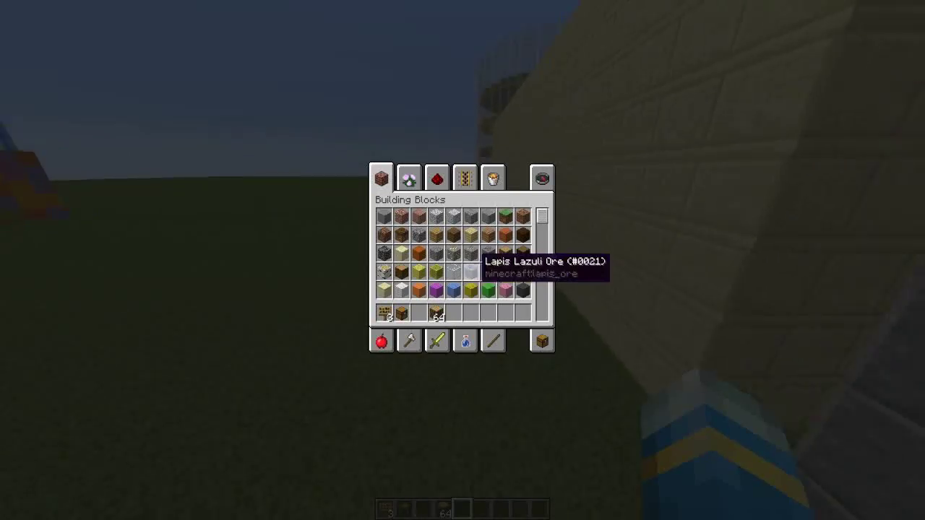
click(401, 312)
click(418, 312)
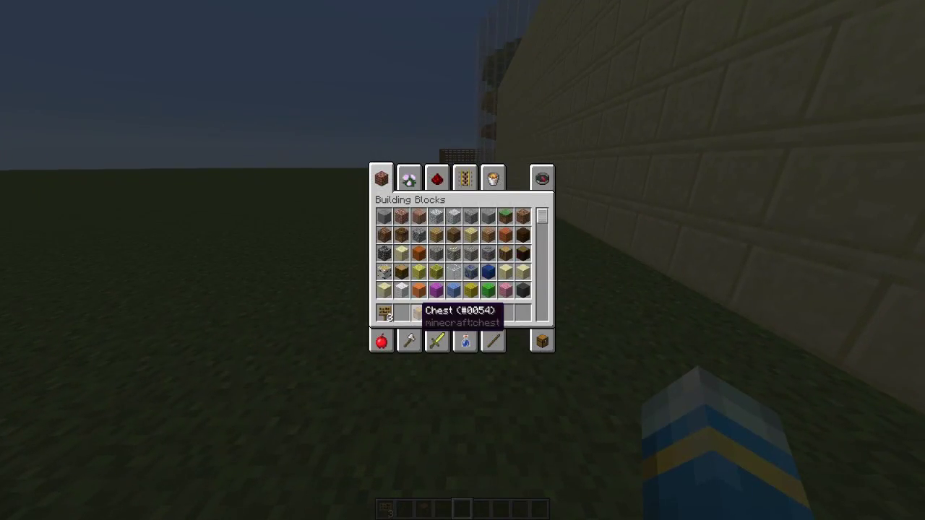
click(384, 312)
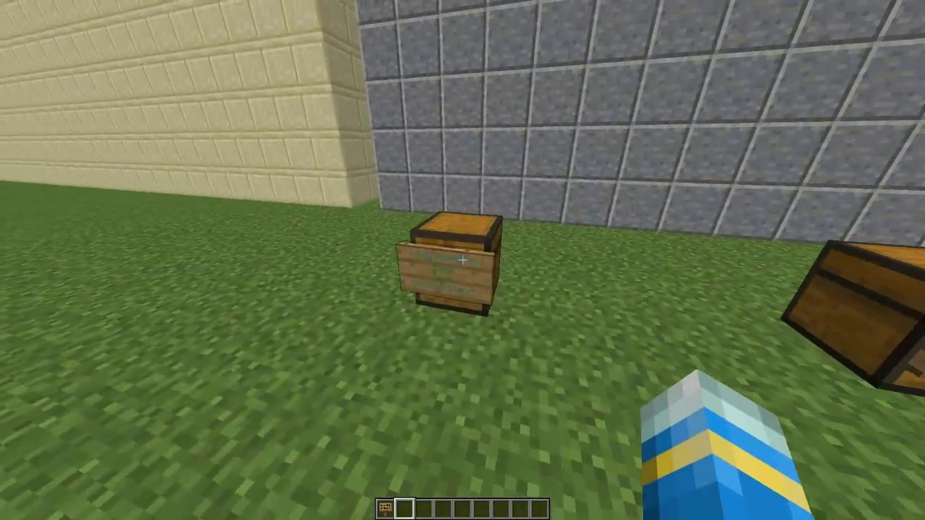
Step: Review the recent chat messages and view the tutorial shop's buying page
key(t)
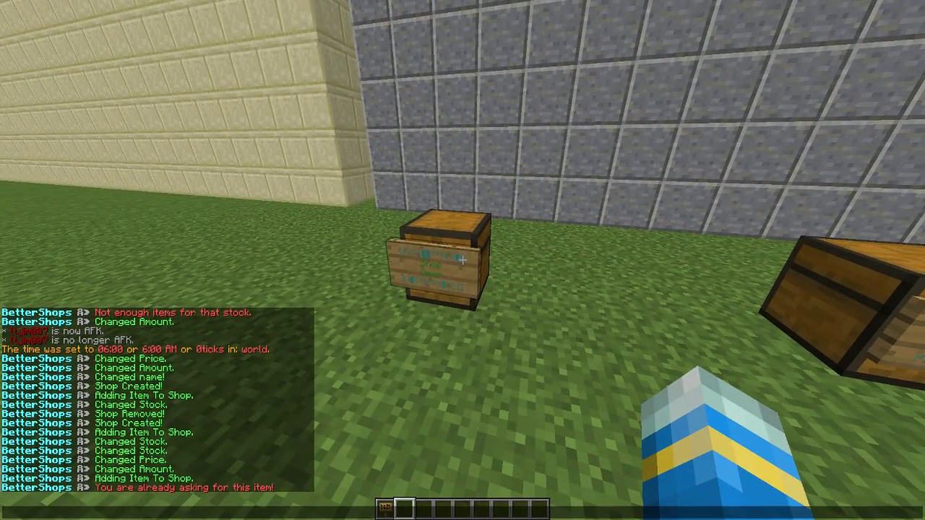
key(Escape)
right_click(462, 260)
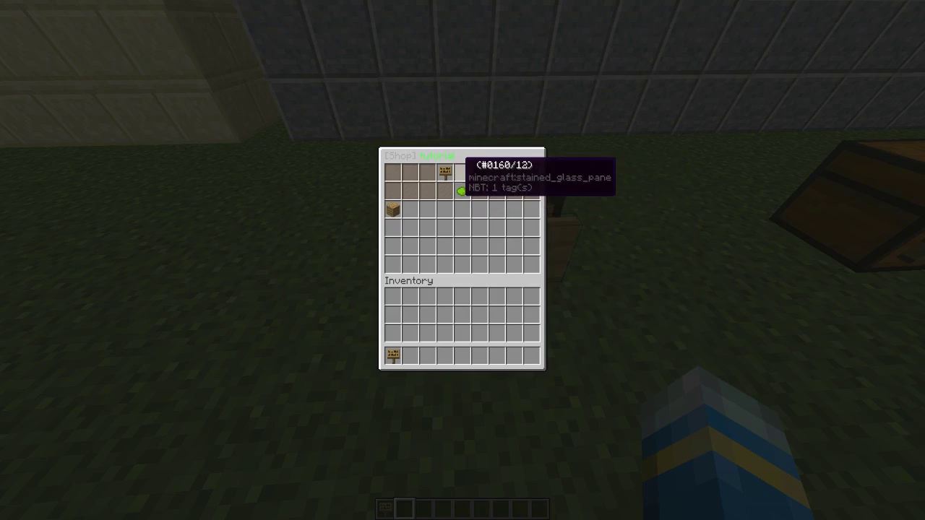
key(Escape)
Step: Walk past the row of shop chests and switch the camera to the front-facing third-person view
key(w)
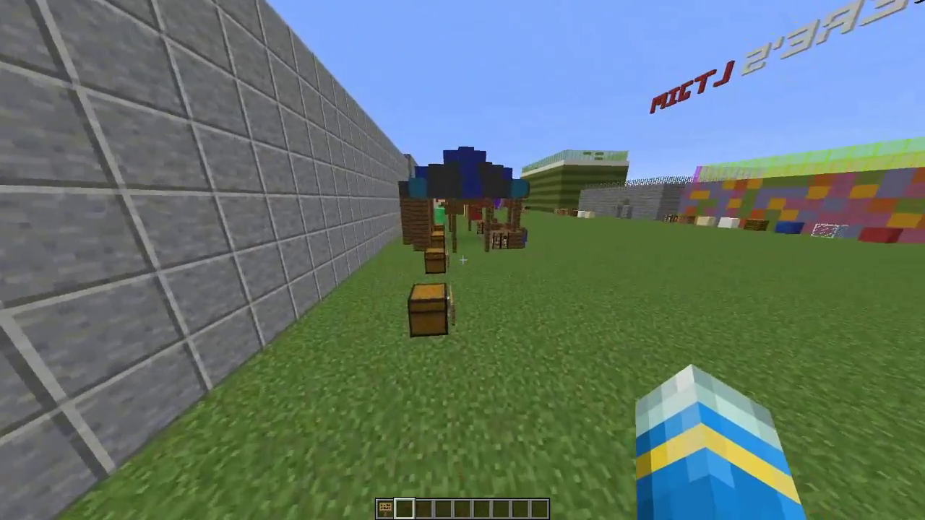
key(w)
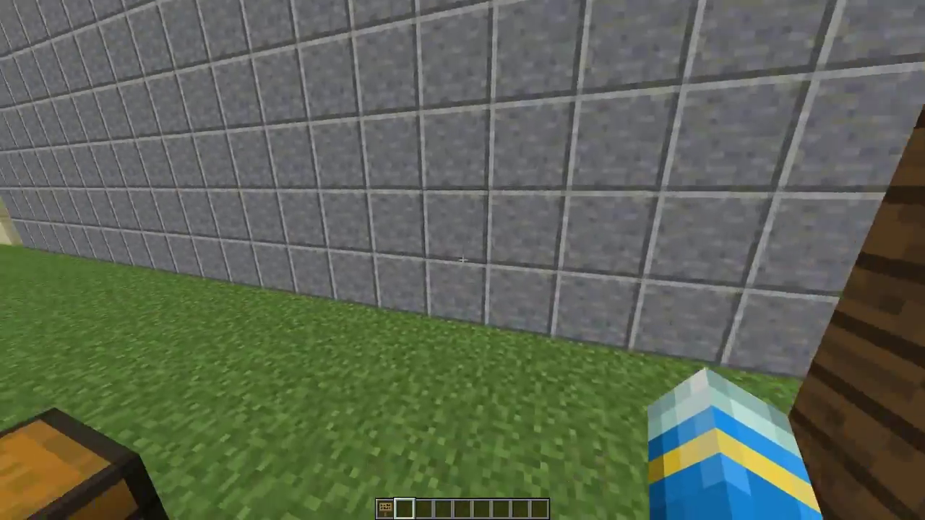
key(w)
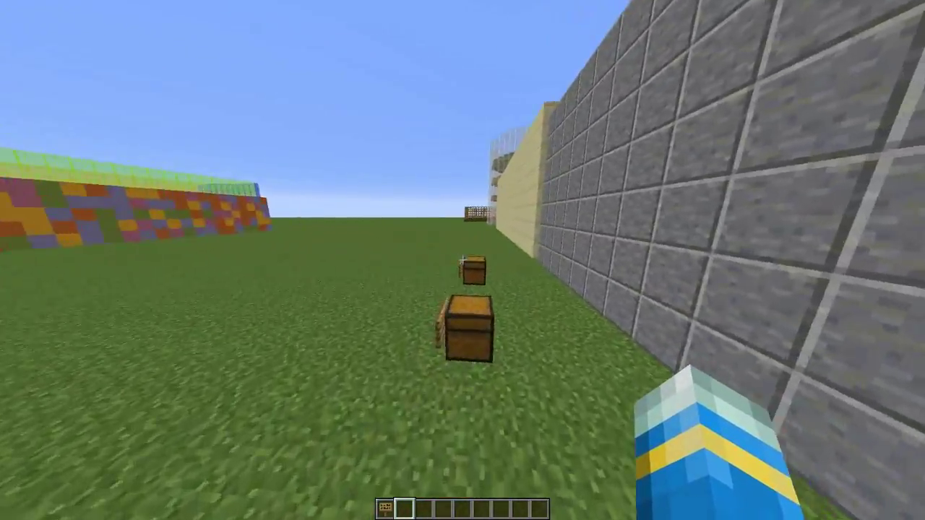
key(w)
key(F5)
key(F5)
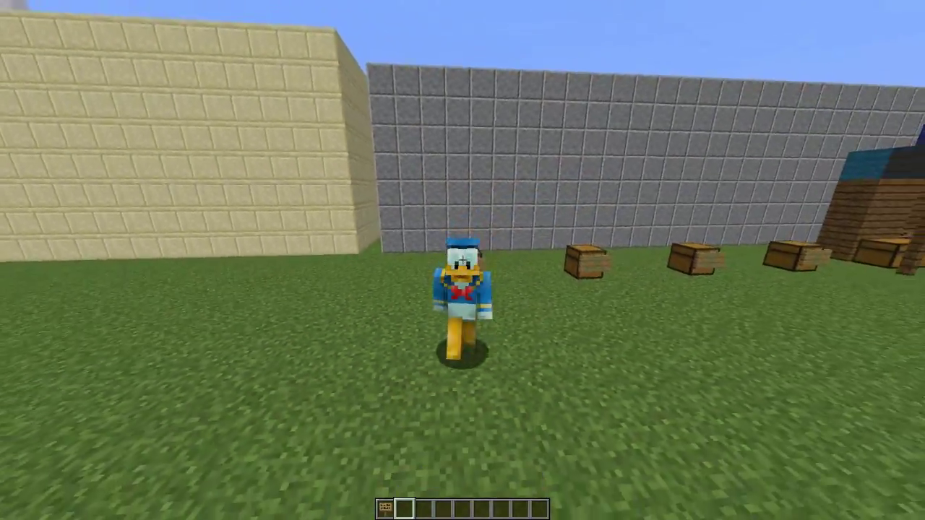